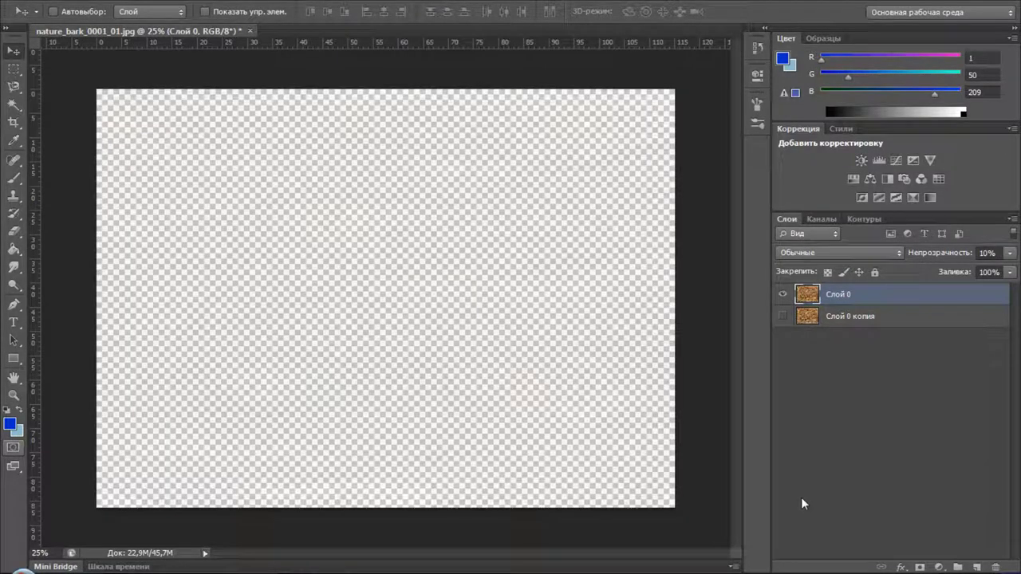
Return Слой 0's opacity to 100% using the 0 key.
key(0)
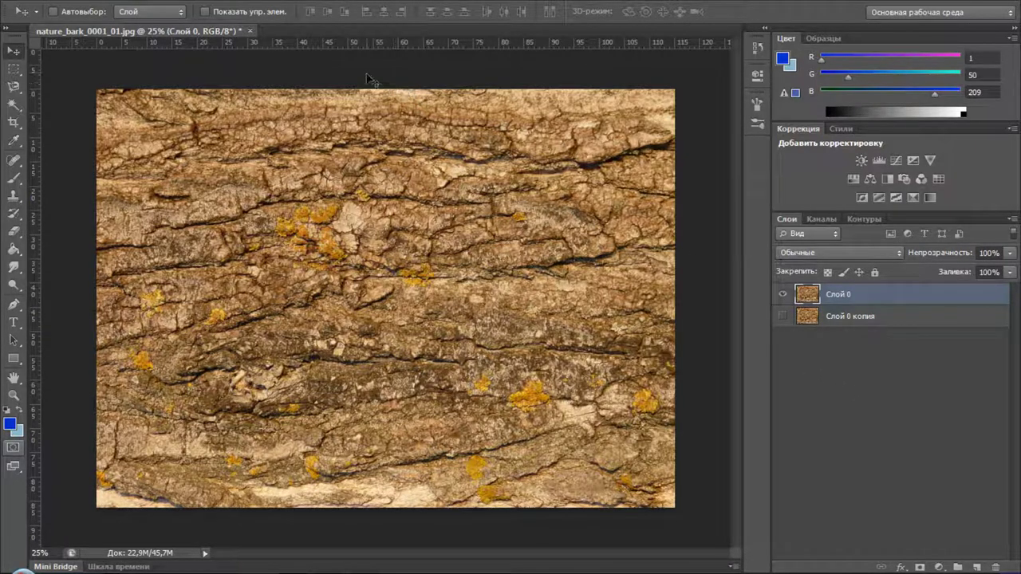
Offset the bark layer +2034 px horizontally with Wrap Around, exposing a central seam.
click(372, 1)
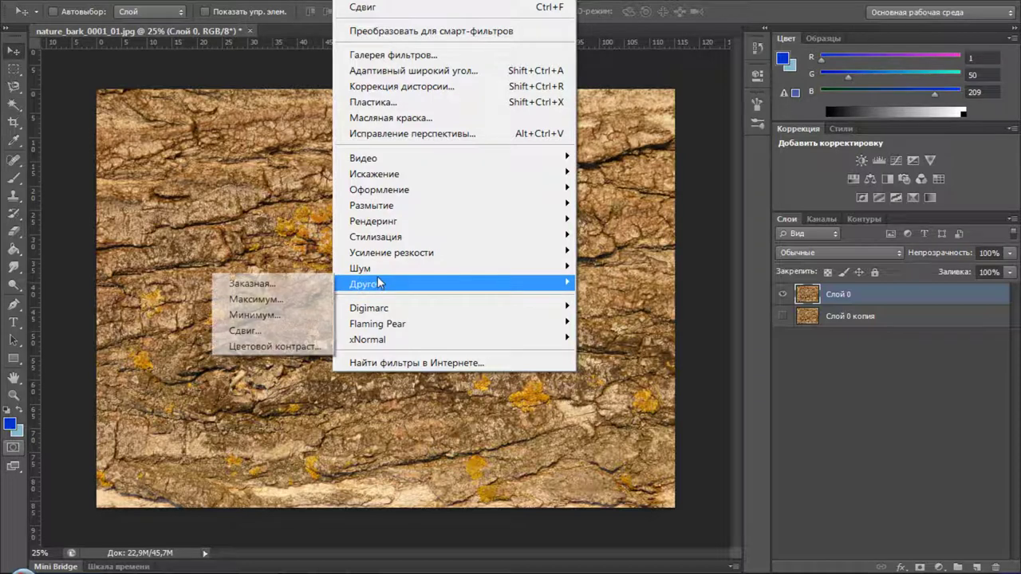
mouse_move(415, 284)
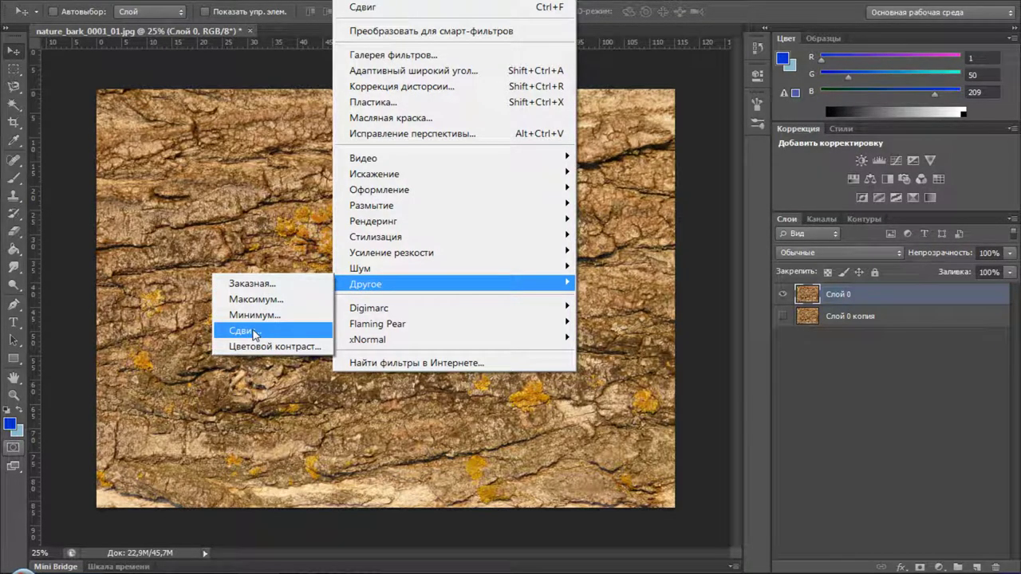
click(254, 333)
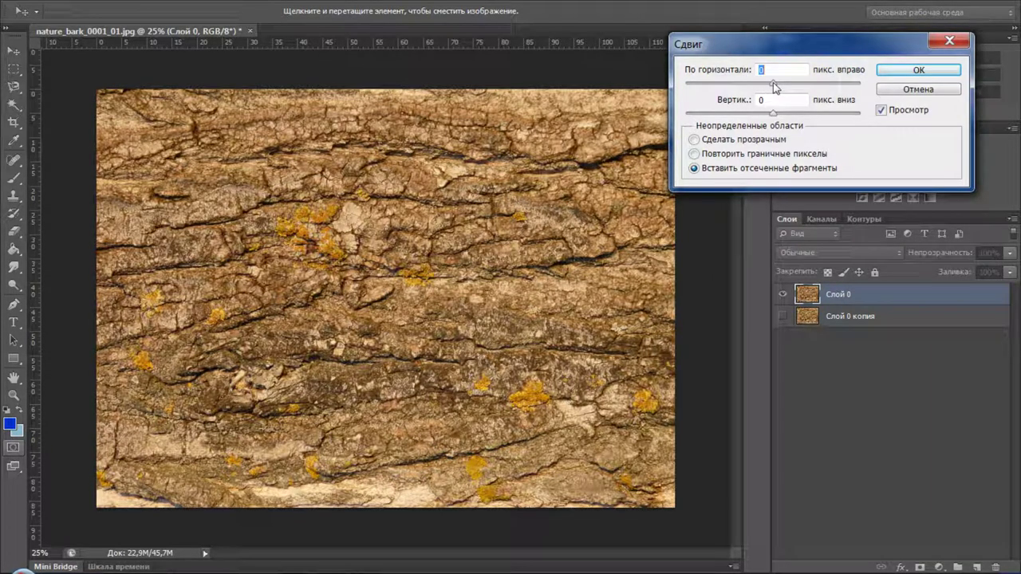
drag(774, 86, 780, 84)
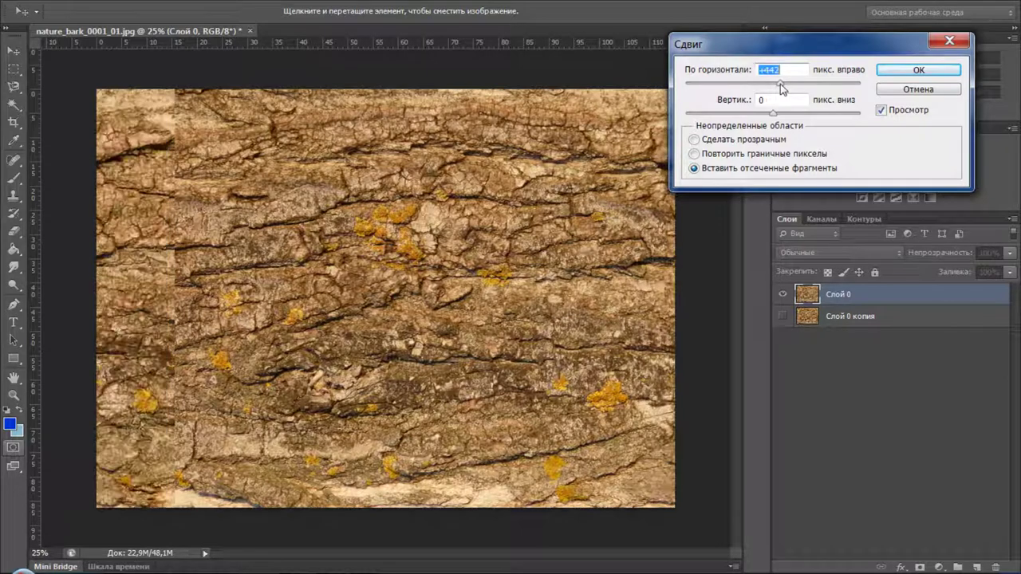
drag(780, 84, 789, 84)
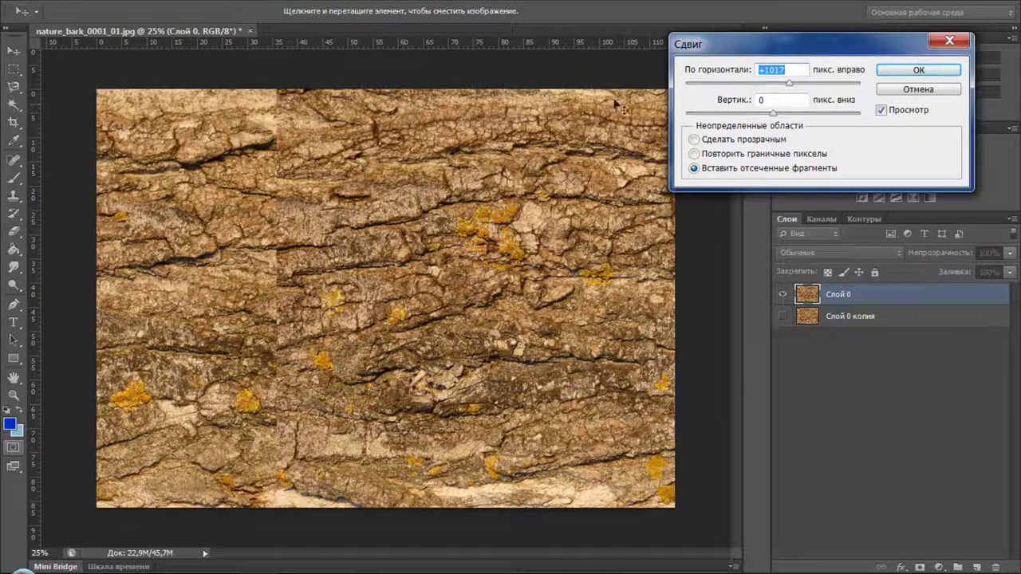
mouse_move(789, 83)
mouse_down()
mouse_move(817, 91)
mouse_move(806, 83)
mouse_up()
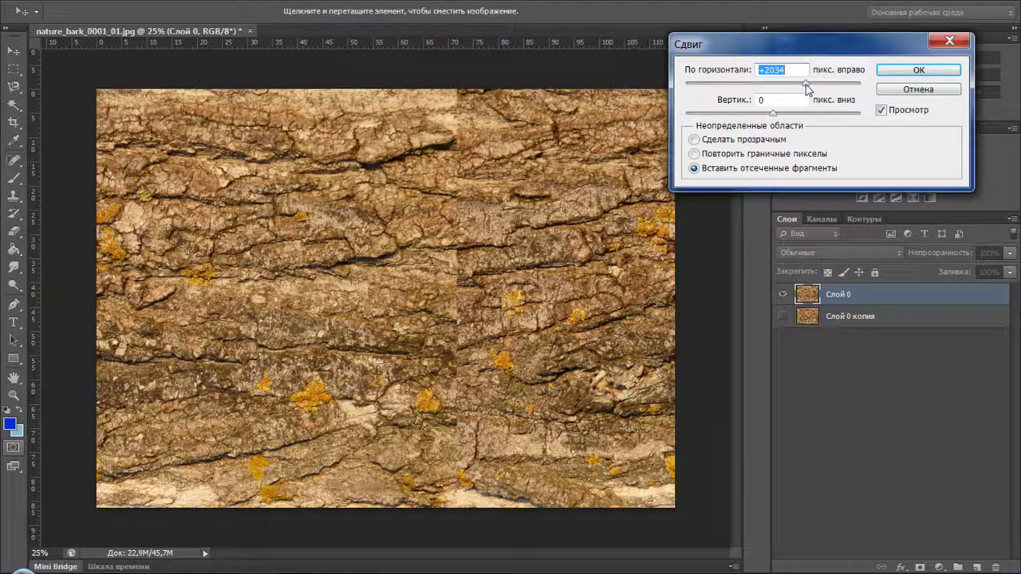
click(919, 71)
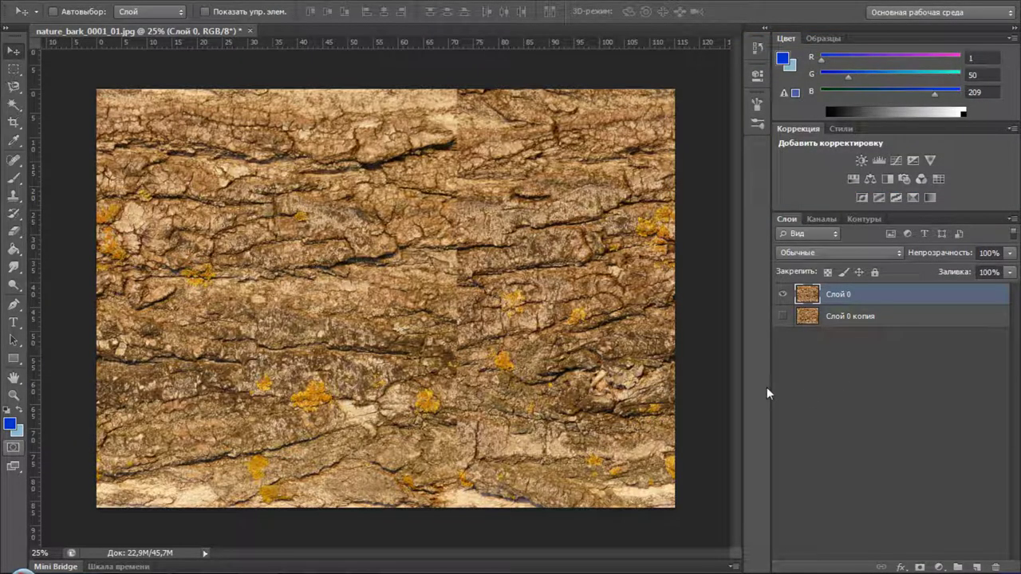
Copy a vertical bark strip from the left side onto a new layer, Слой 1.
click(14, 69)
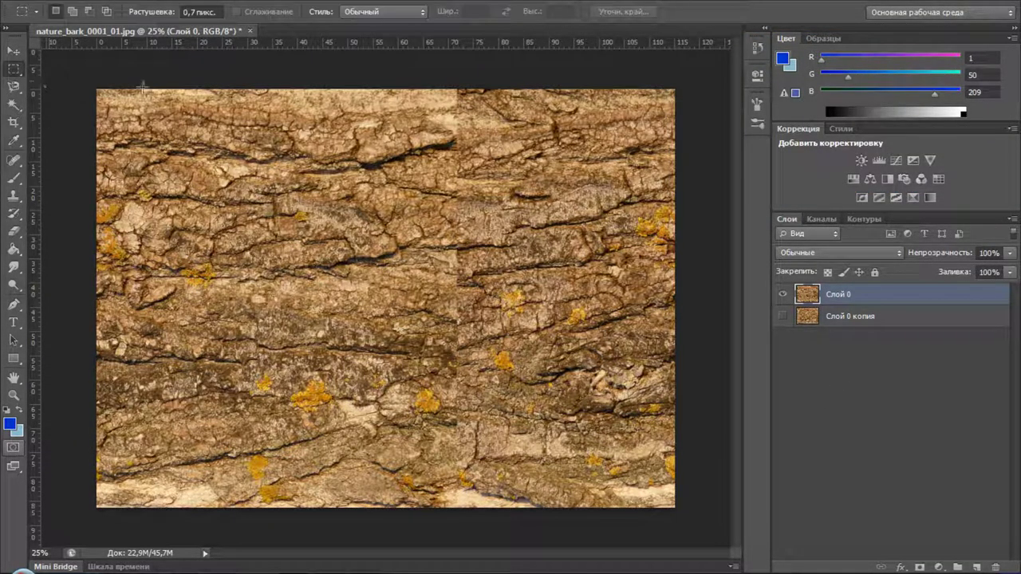
mouse_move(118, 84)
mouse_down()
mouse_move(258, 472)
mouse_move(343, 515)
mouse_move(346, 531)
mouse_move(381, 540)
mouse_up()
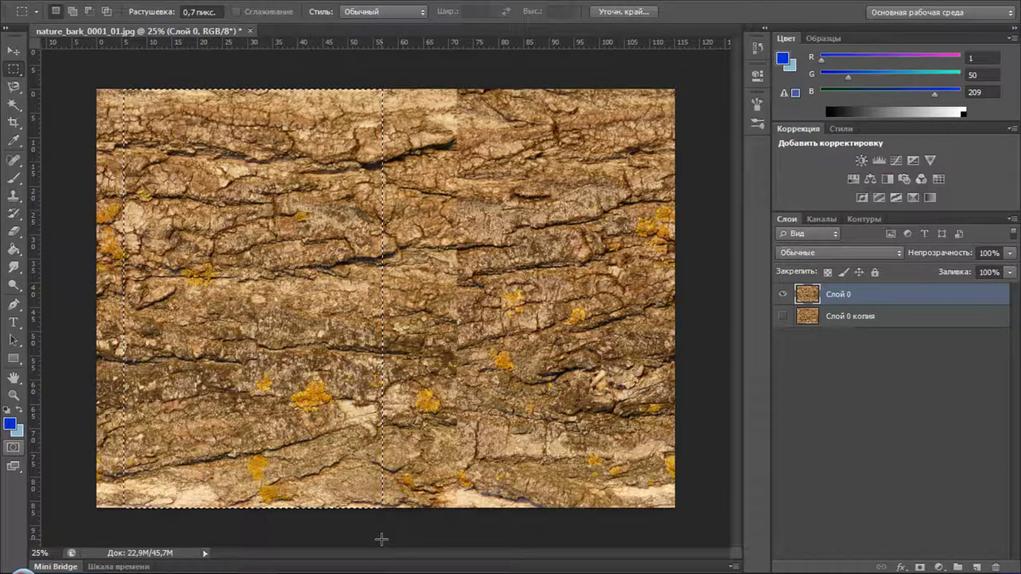
key(ctrl+j)
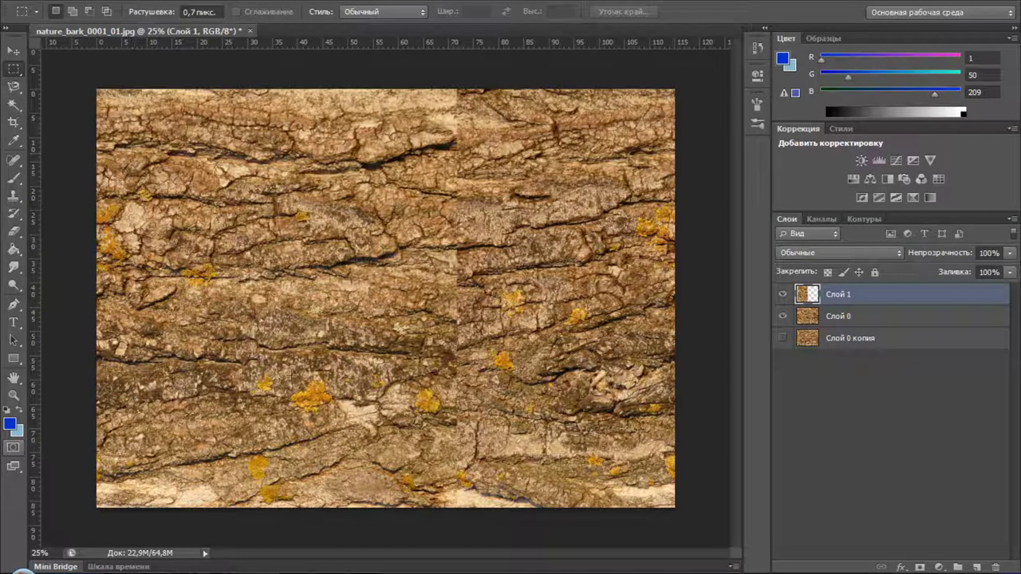
click(784, 317)
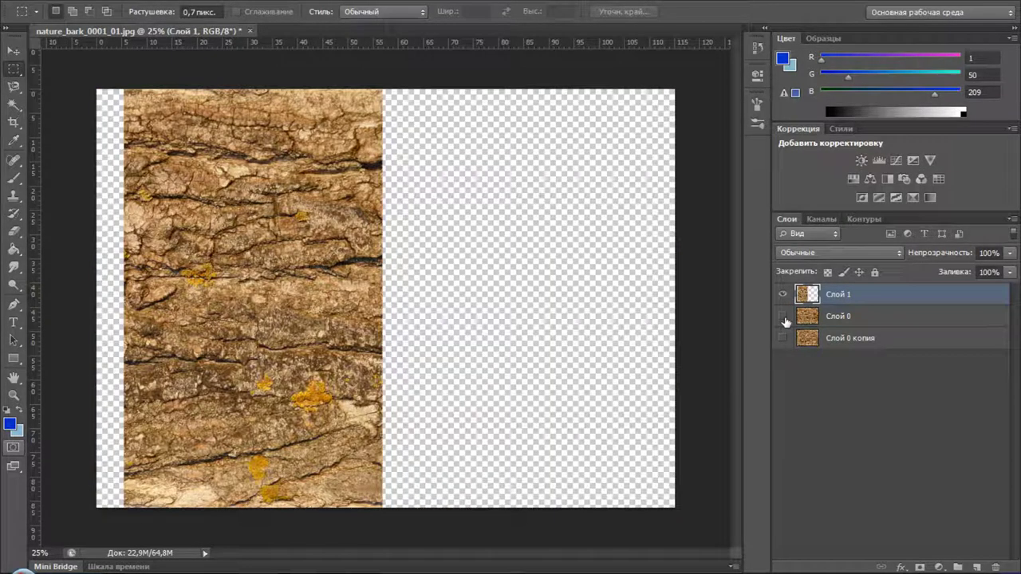
click(783, 318)
Move the Слой 1 strip over the seam, aligning it at 58% fill, then restore 100%.
key(v)
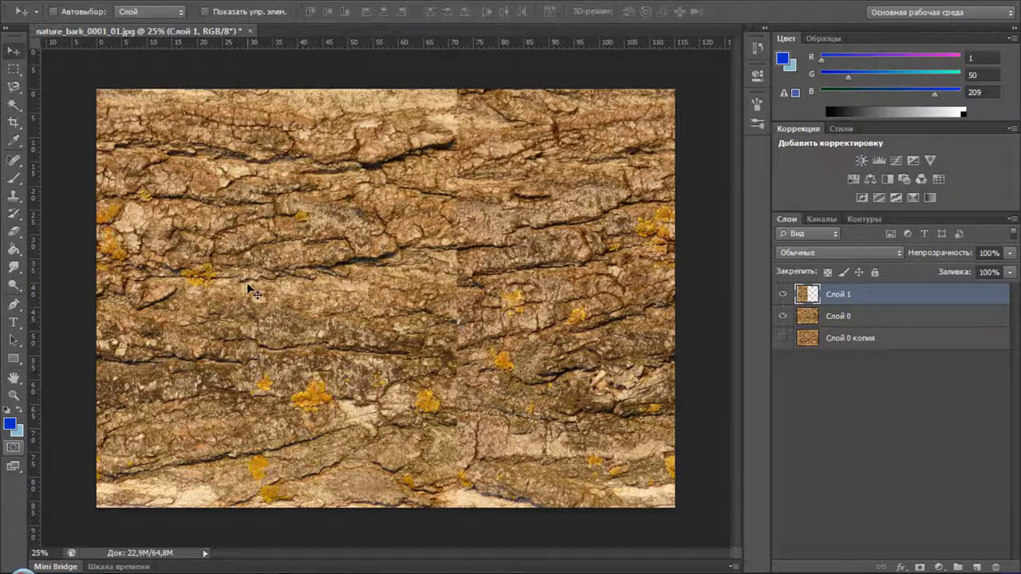
mouse_move(249, 294)
mouse_down()
mouse_move(459, 305)
mouse_move(440, 306)
mouse_up()
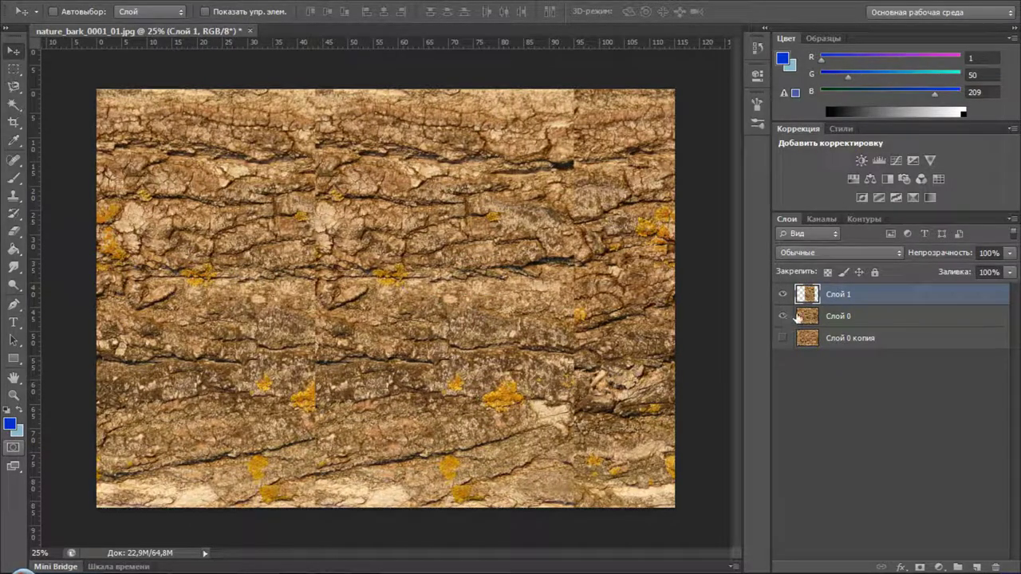
drag(962, 276, 934, 278)
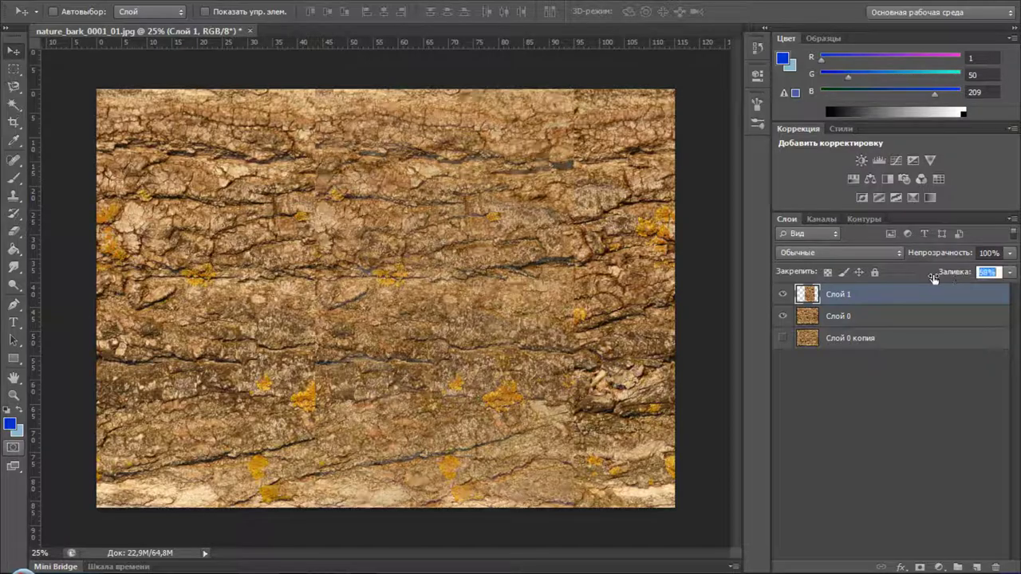
key(Return)
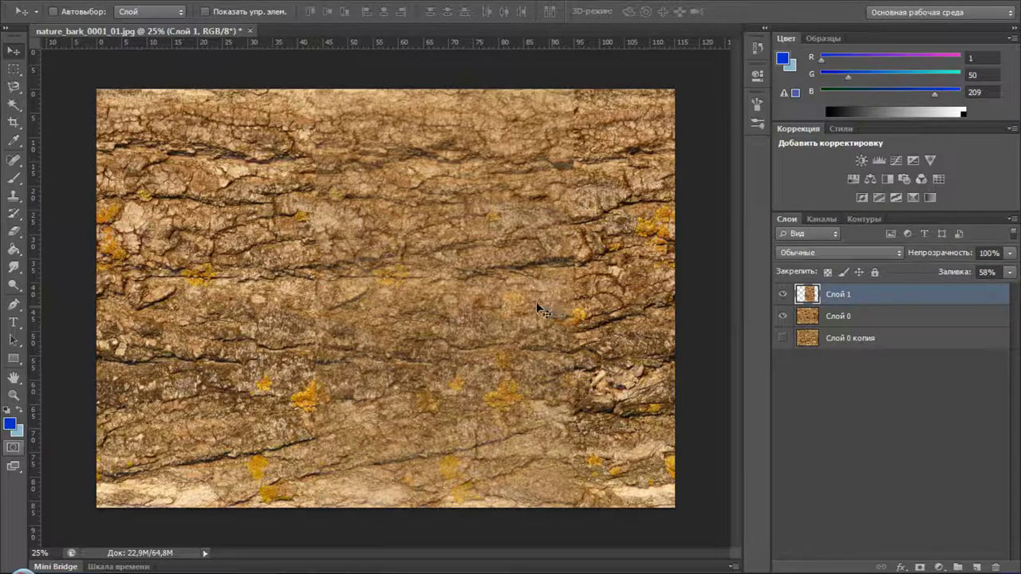
mouse_move(540, 311)
mouse_down()
mouse_move(495, 309)
mouse_move(553, 302)
mouse_up()
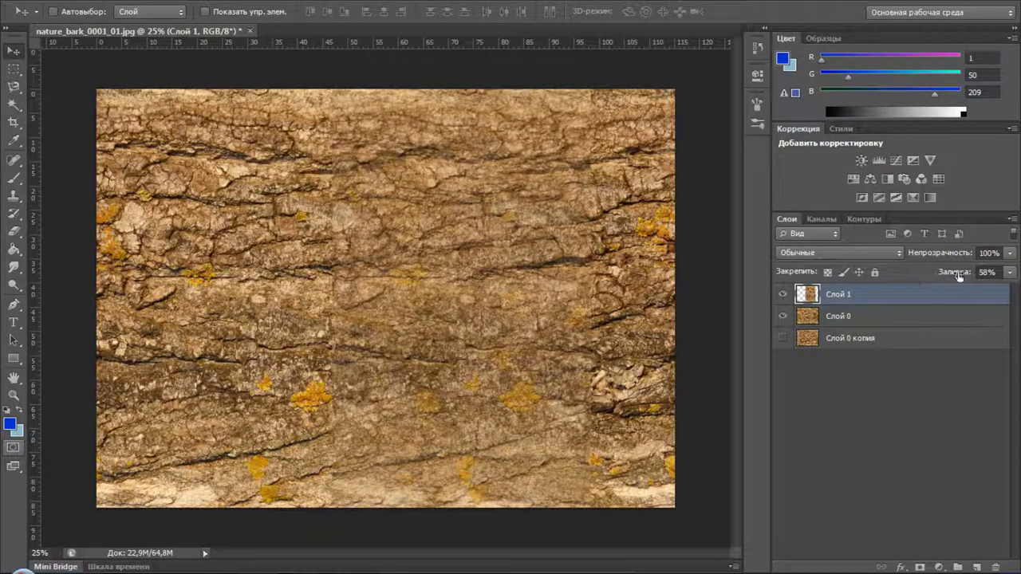
drag(957, 272, 997, 272)
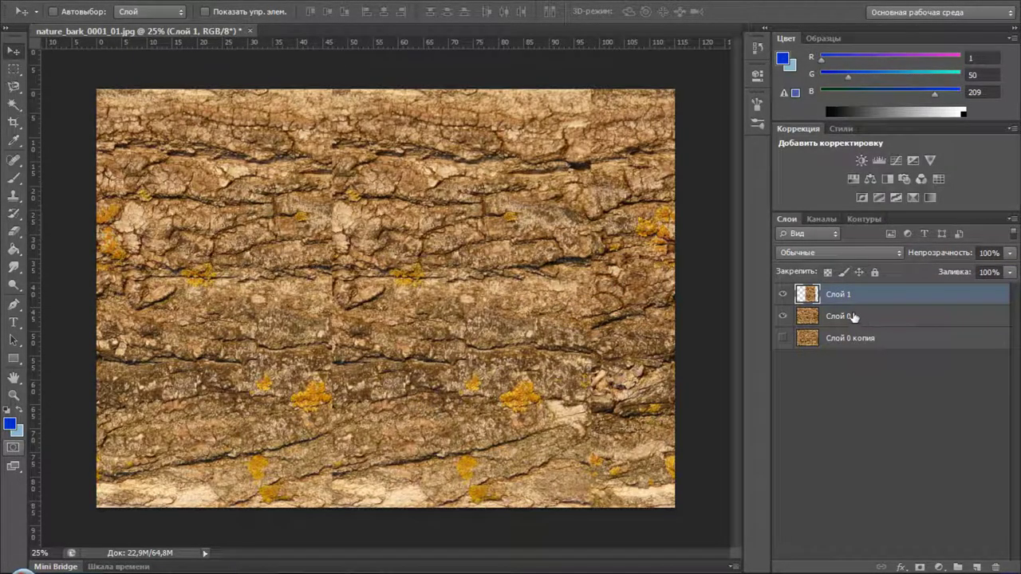
Add a layer mask to Слой 1 and select the Gradient tool, with Слой 0 hidden.
click(920, 568)
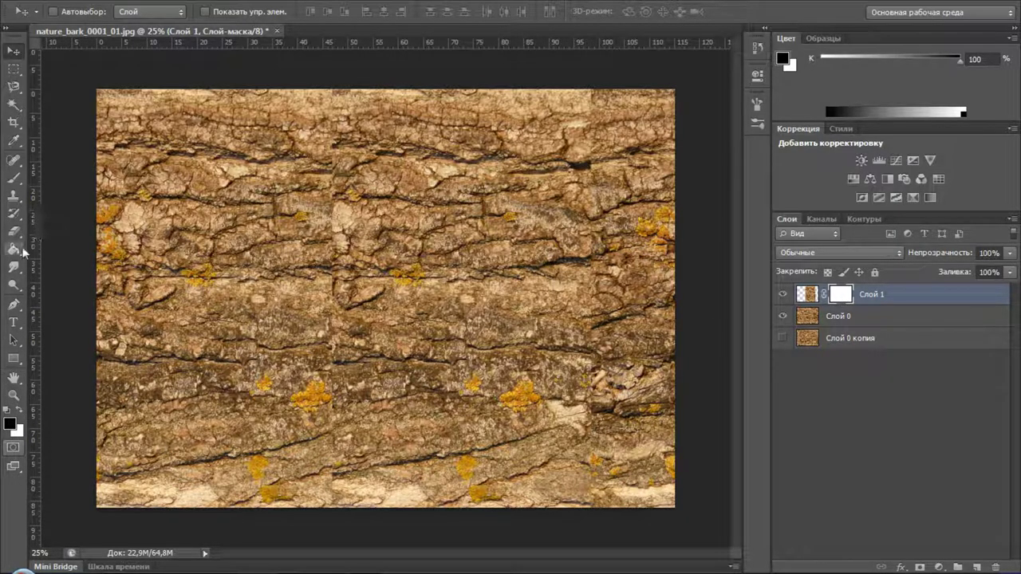
drag(13, 249, 68, 252)
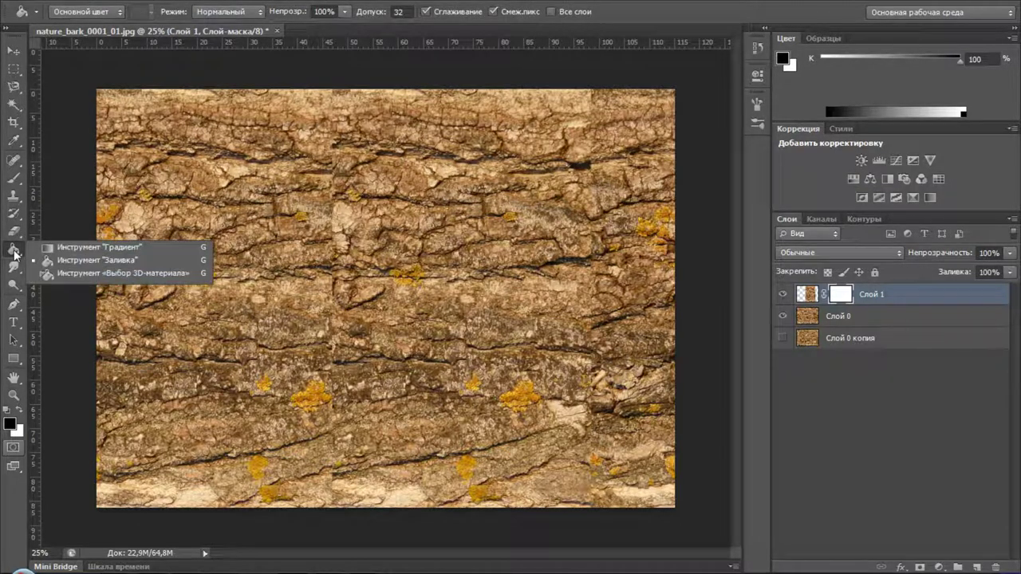
click(68, 249)
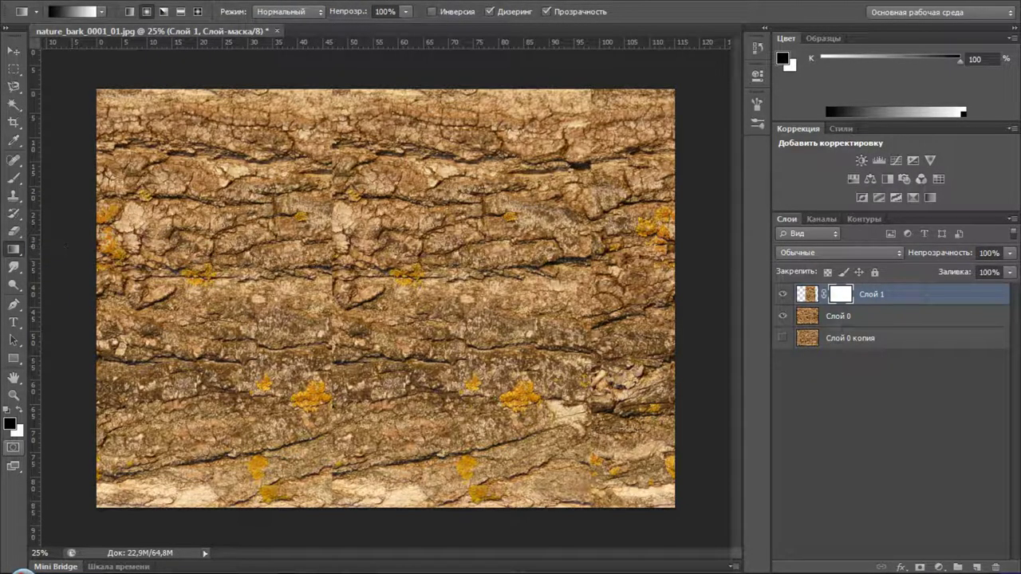
click(782, 316)
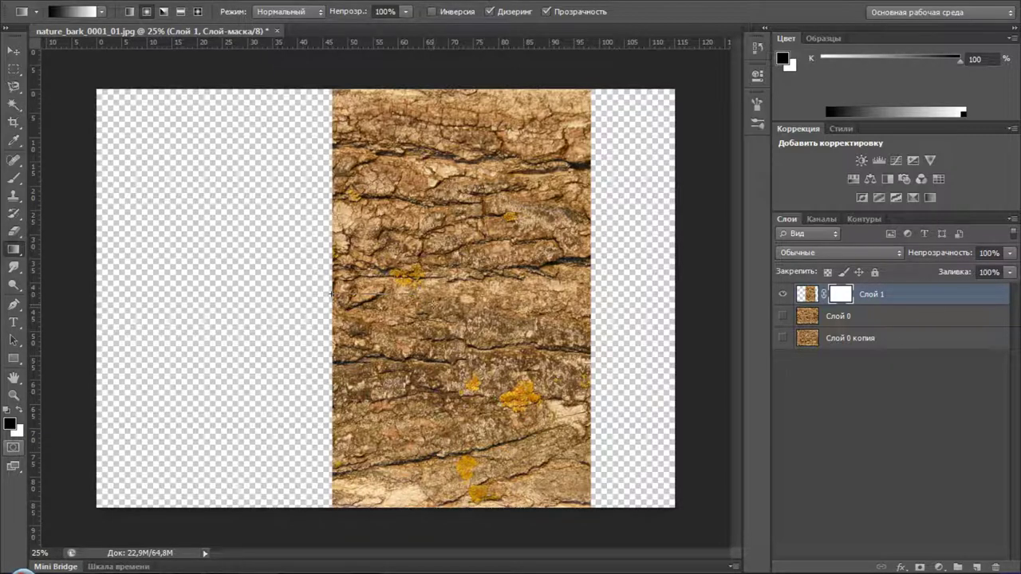
Draw a black-to-white mask gradient across the strip's left edge, retrying until the seam blends.
drag(331, 294, 431, 305)
key(ctrl+z)
drag(330, 294, 423, 295)
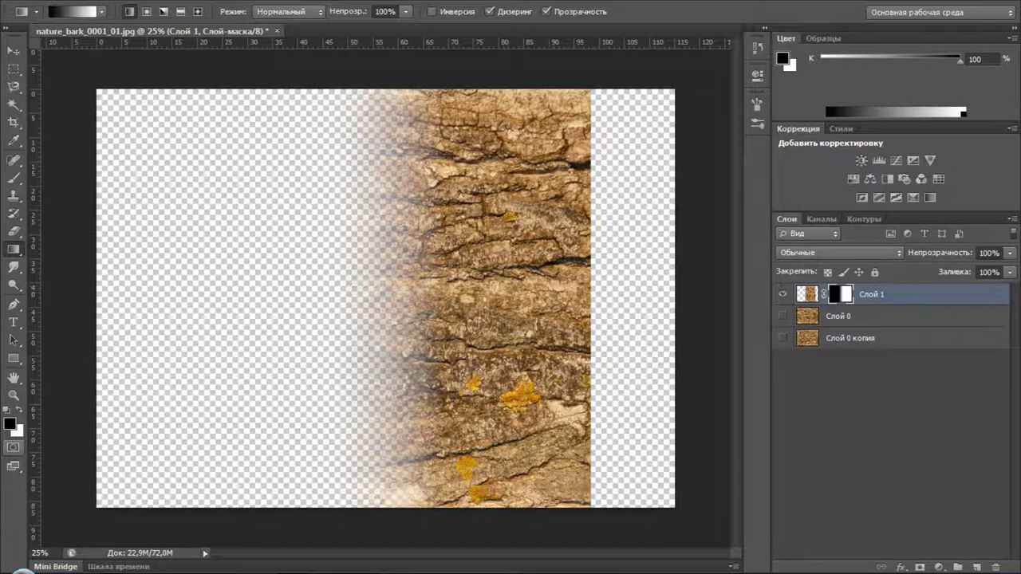
click(783, 316)
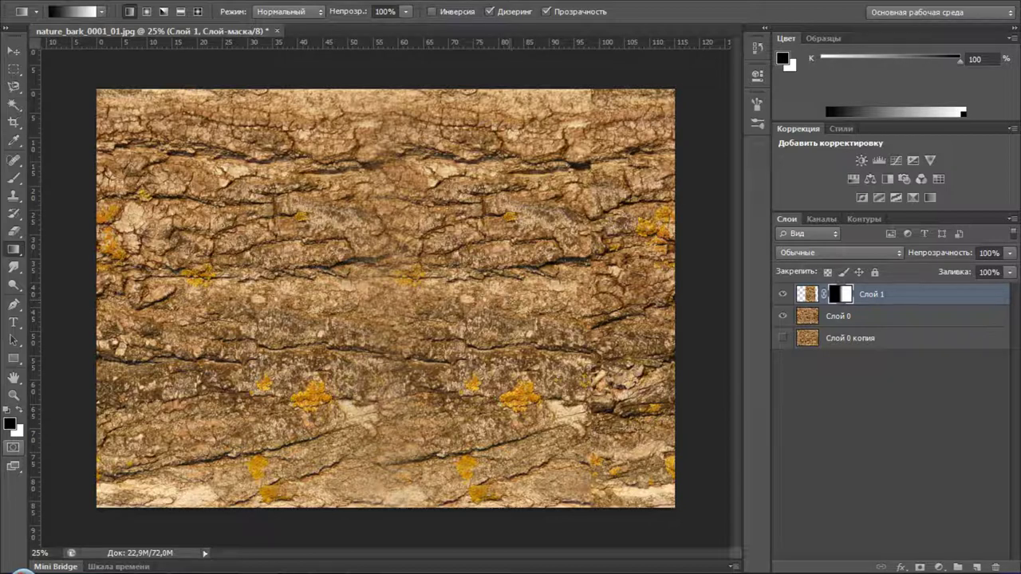
key(ctrl+z)
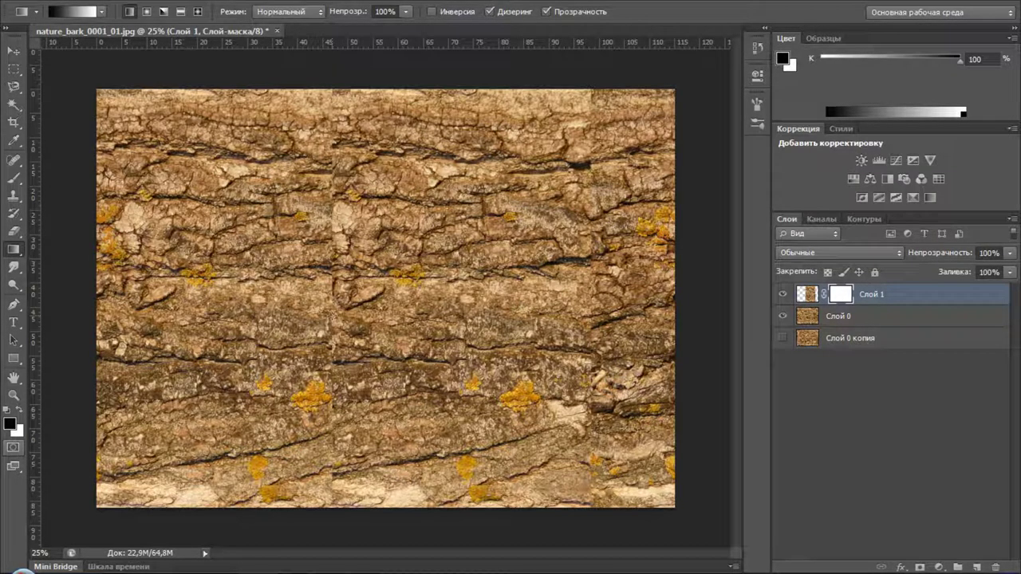
drag(332, 313, 379, 312)
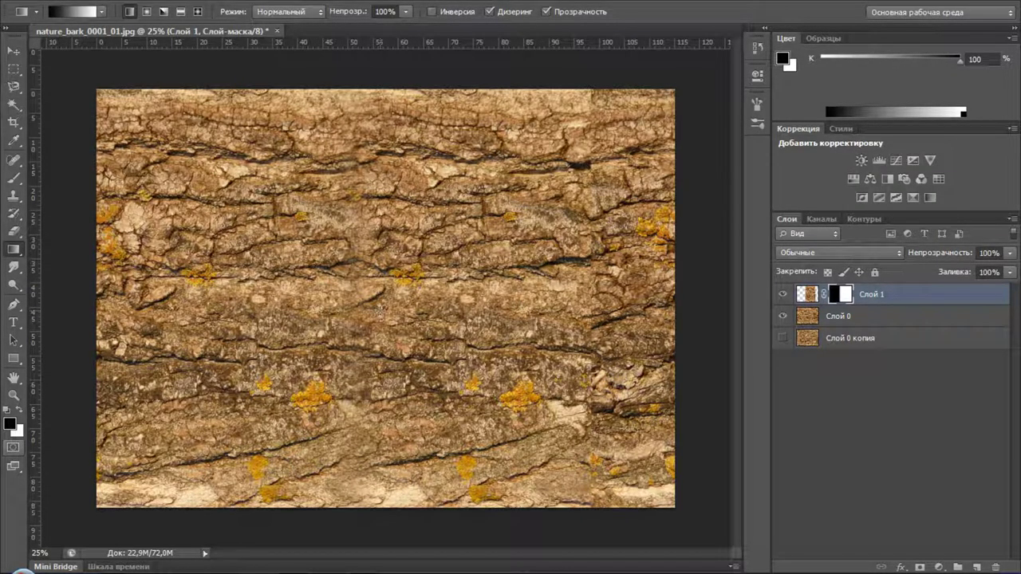
drag(344, 315, 392, 311)
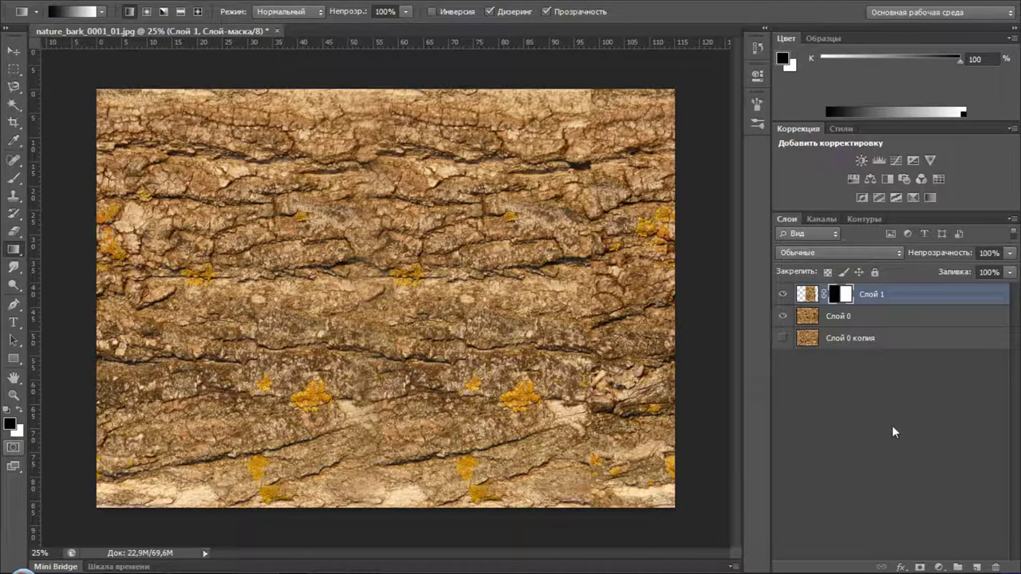
Apply Слой 1's gradient mask permanently, check it against Слой 0, then add a fresh white mask.
right_click(849, 297)
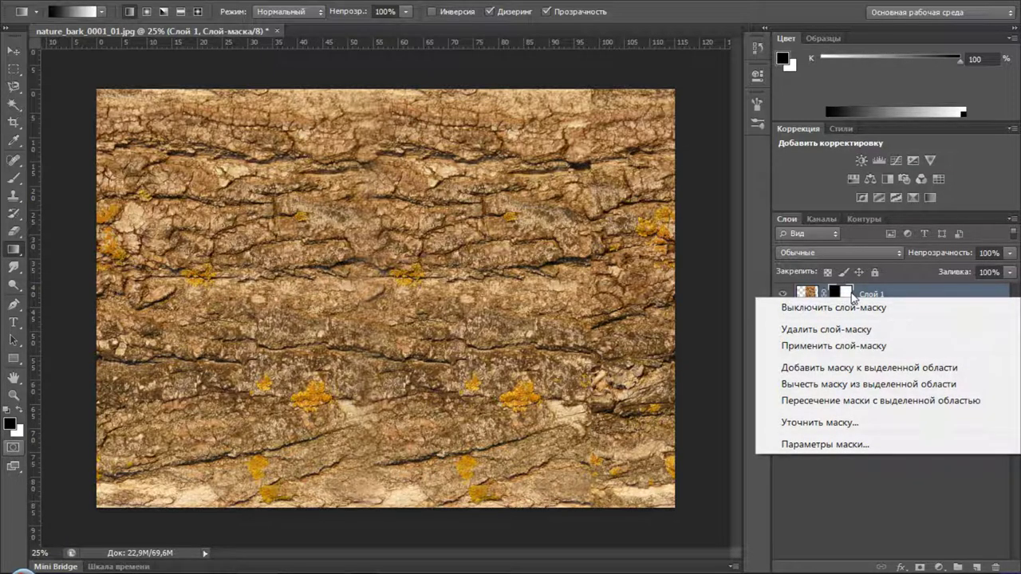
click(897, 516)
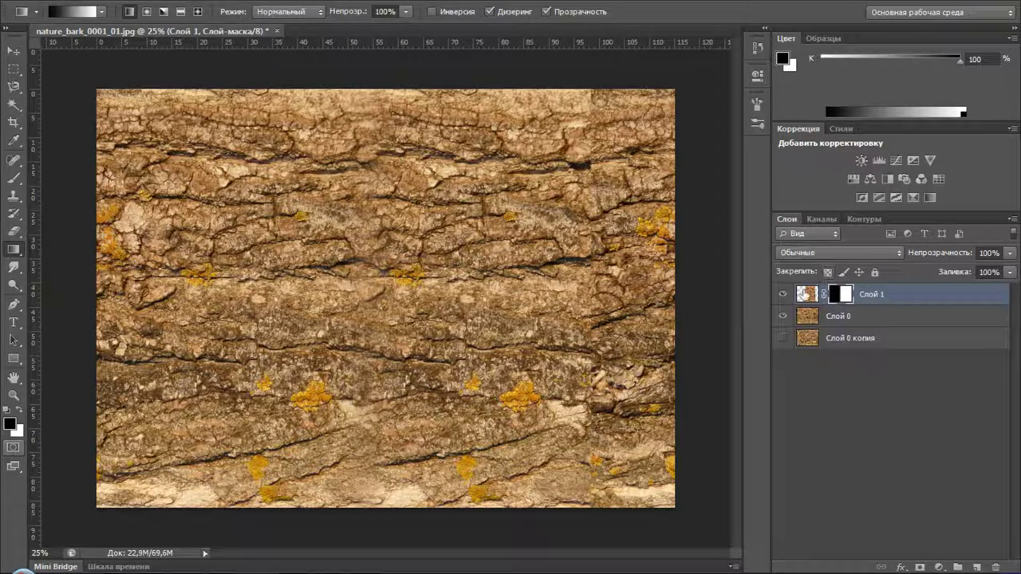
right_click(807, 295)
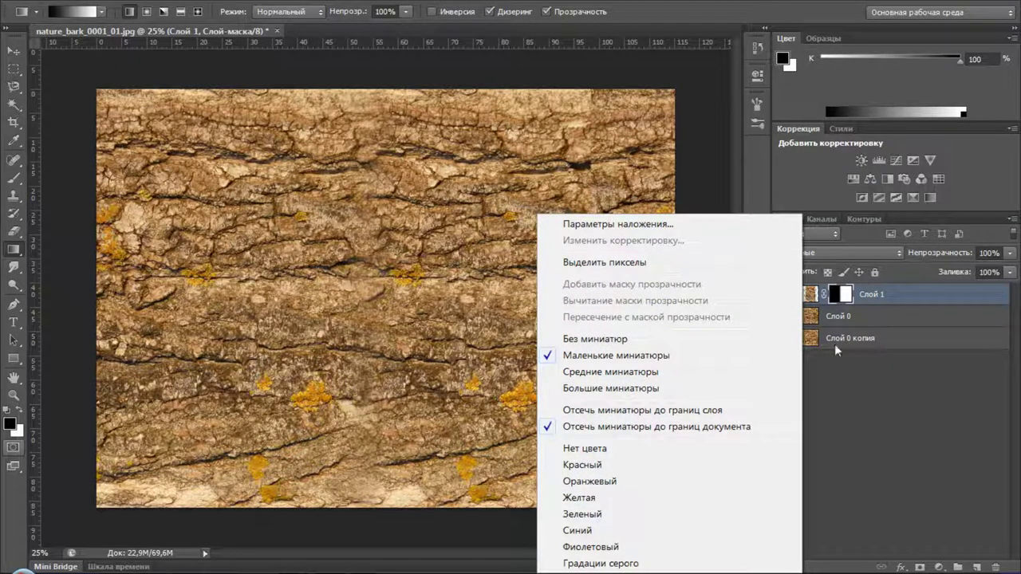
click(888, 353)
right_click(846, 299)
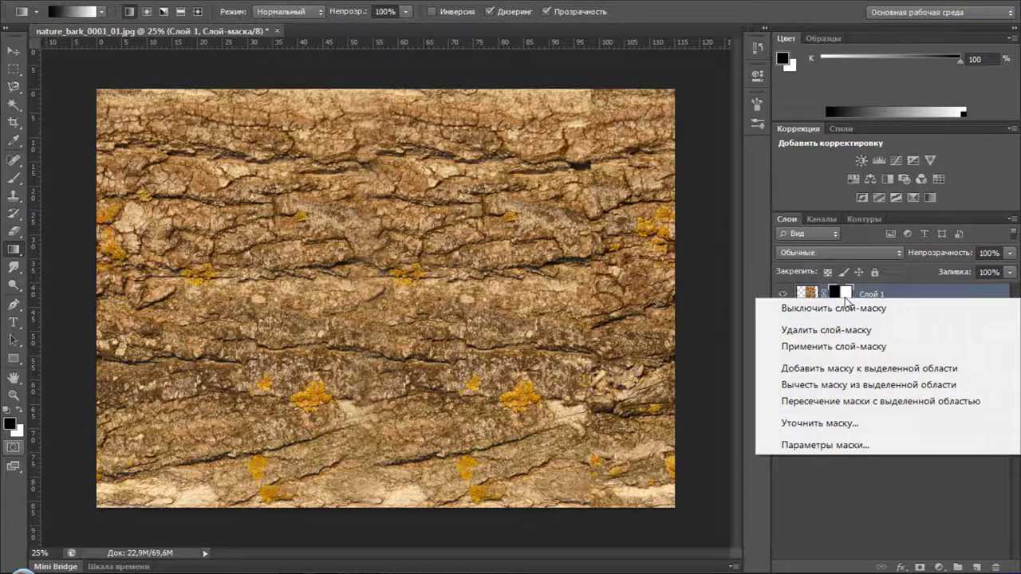
click(852, 348)
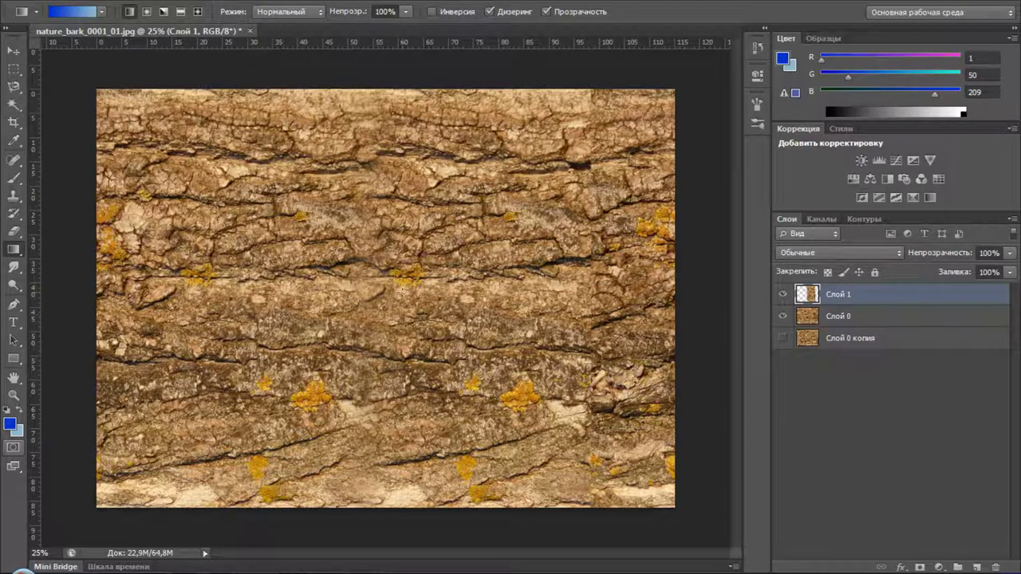
click(782, 316)
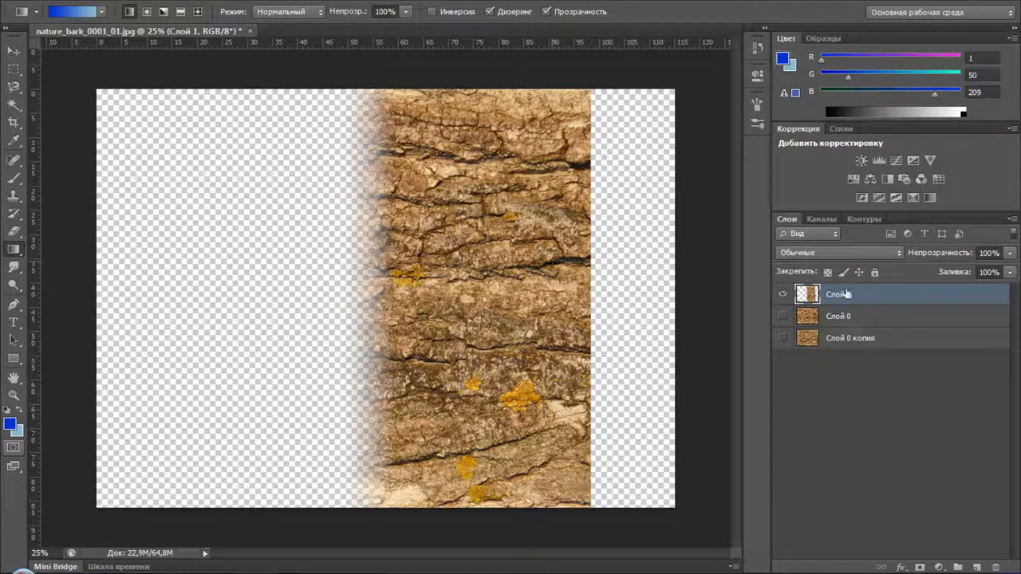
click(783, 316)
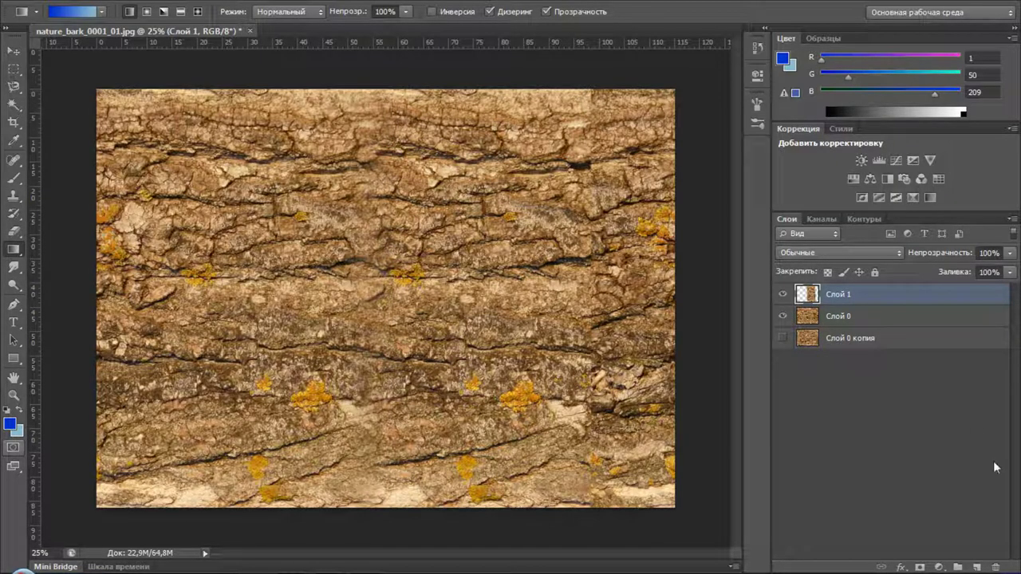
click(919, 567)
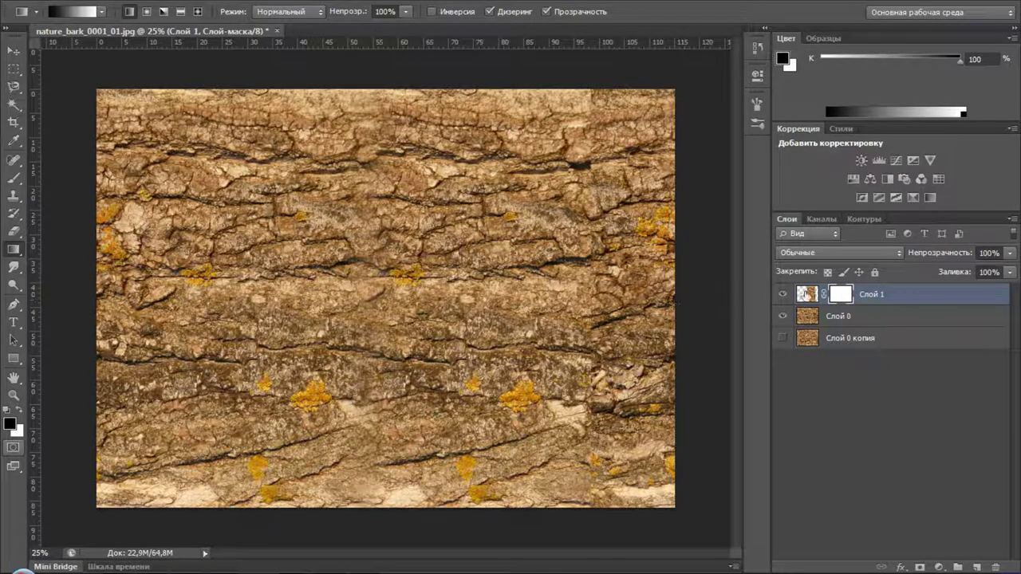
Fade Слой 1's right side with a gradient on its new mask, then apply the mask permanently.
click(784, 317)
click(785, 317)
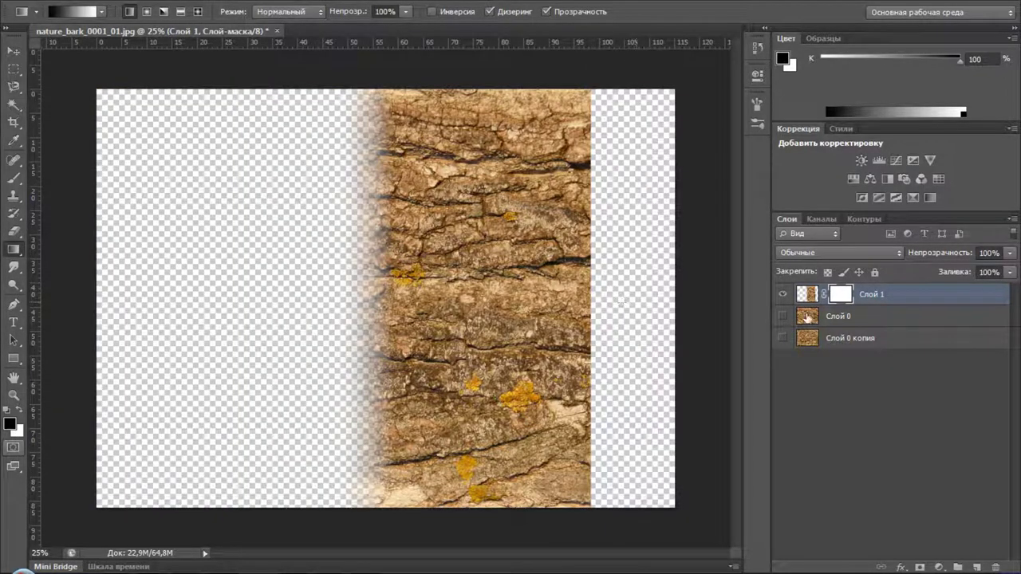
click(782, 316)
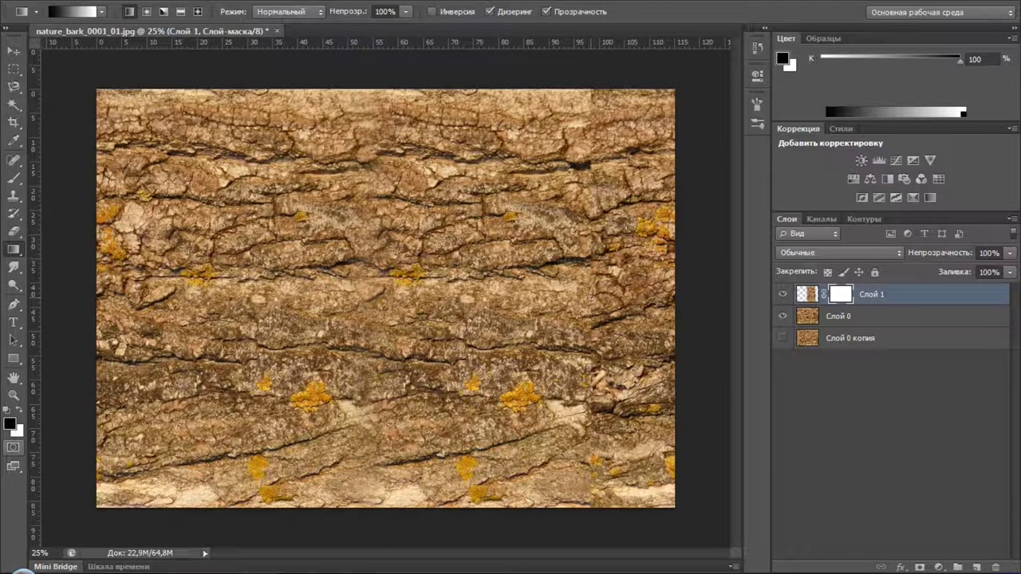
drag(512, 296, 512, 297)
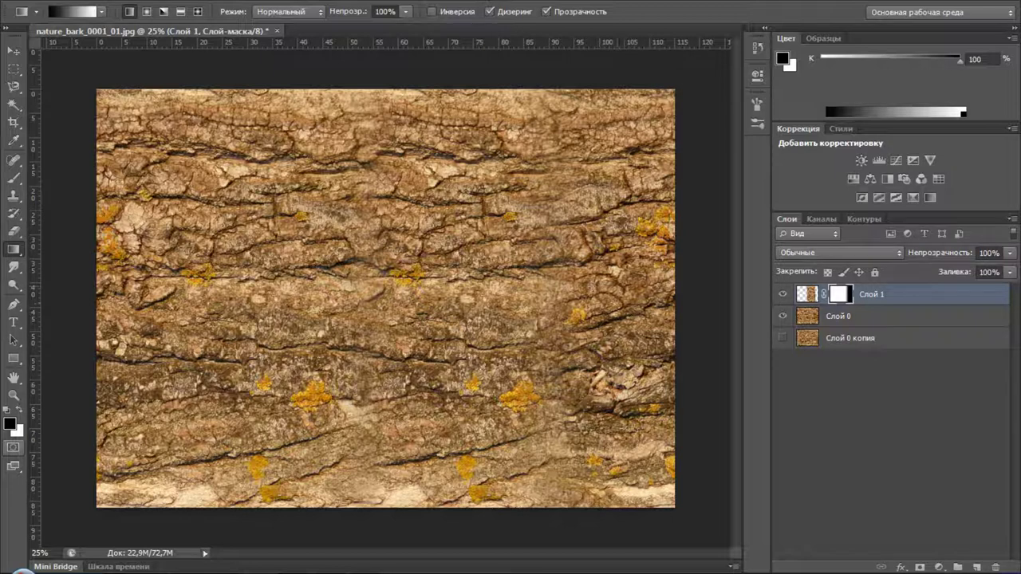
drag(581, 296, 548, 297)
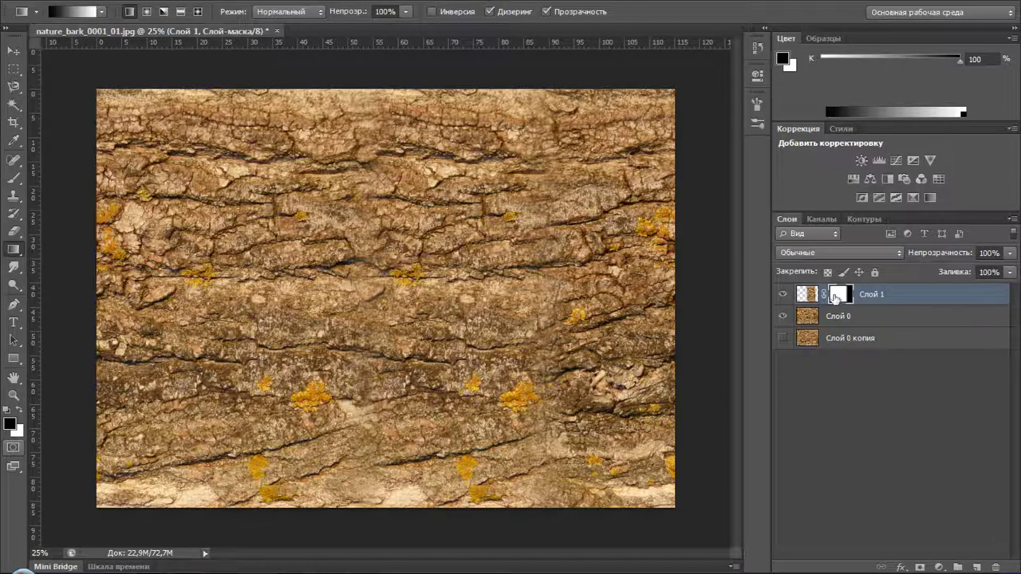
right_click(839, 295)
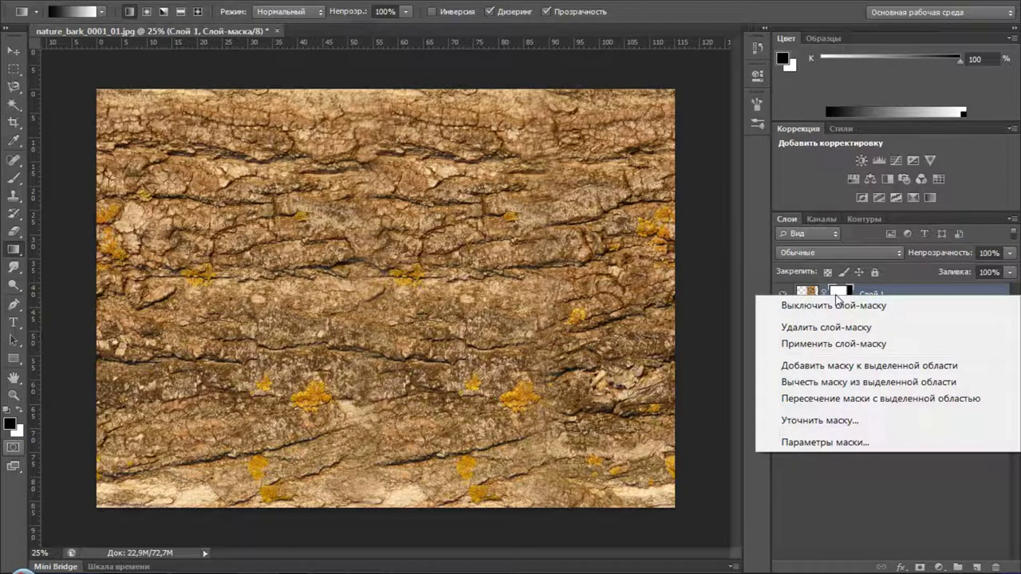
click(833, 344)
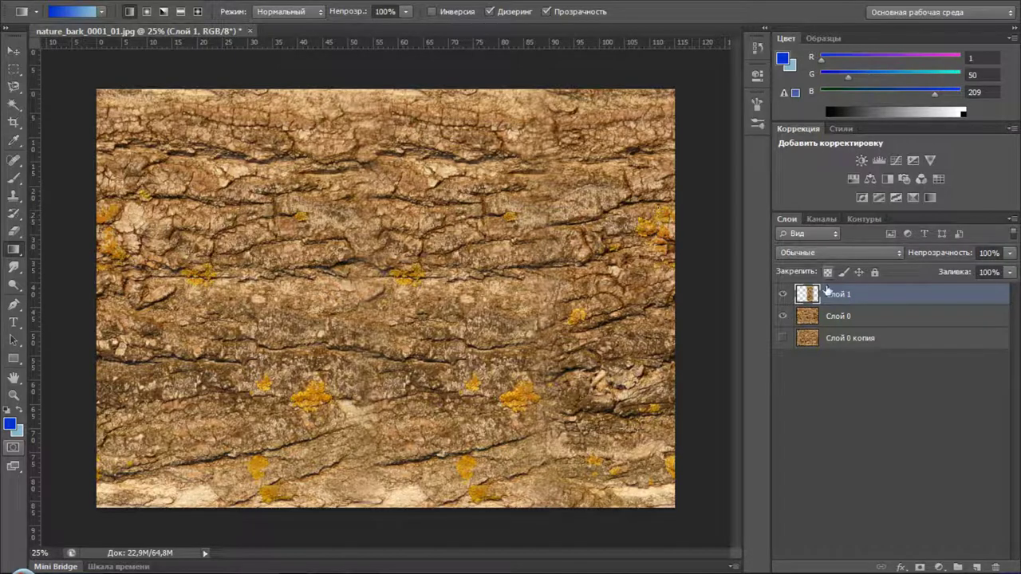
Select Слой 0 together with Слой 1 and merge them with Ctrl+E.
ctrl+click(873, 317)
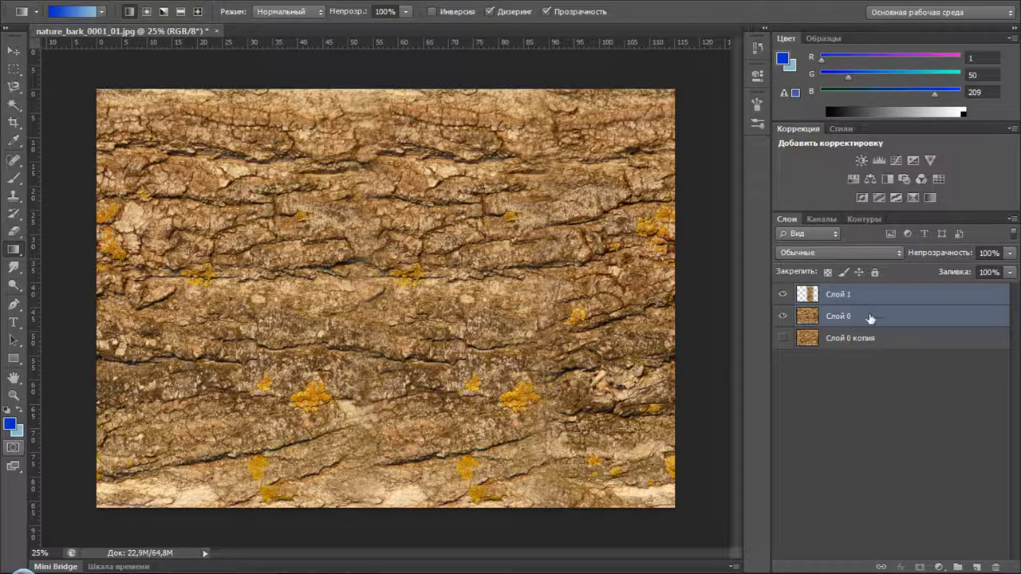
key(ctrl+e)
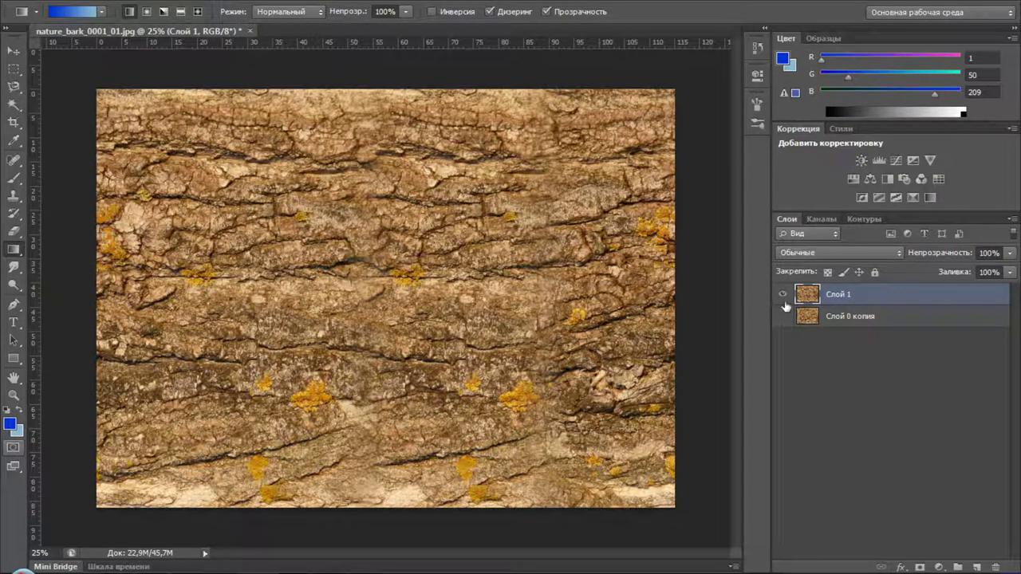
Open Offset on merged Слой 1, preview shifts, and try each Undefined Areas option, ending on Wrap Around.
click(301, 2)
mouse_move(399, 284)
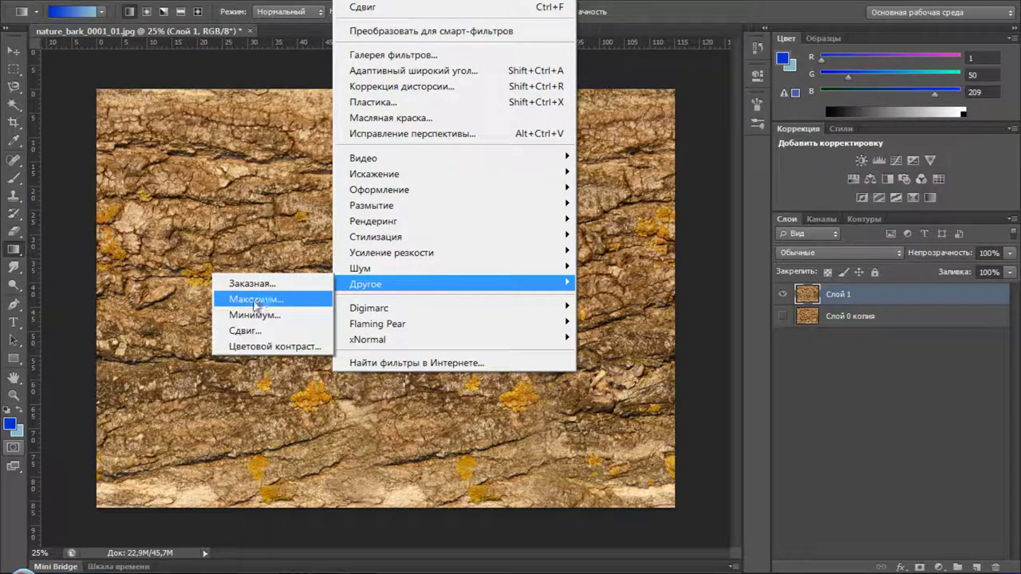
click(254, 330)
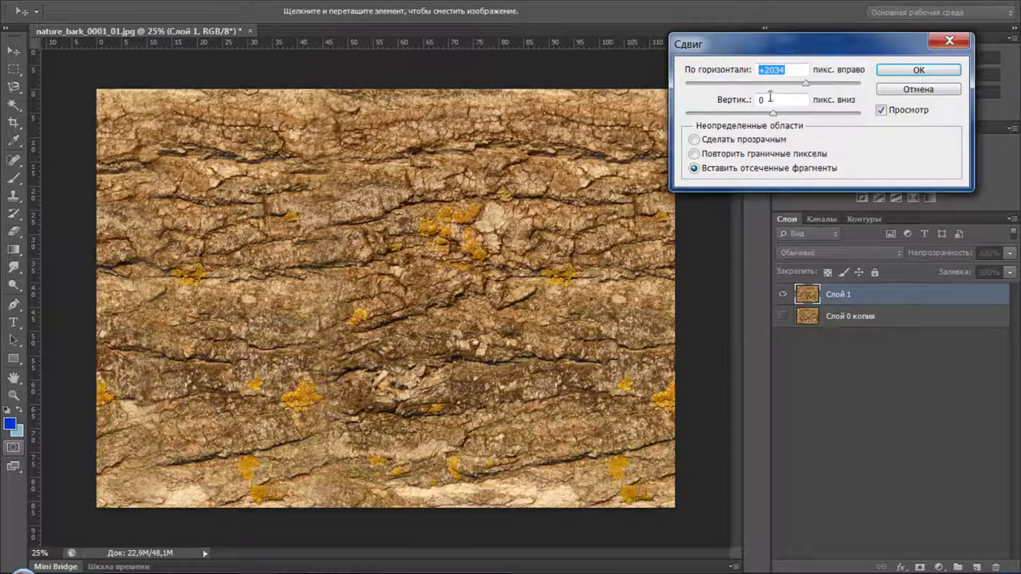
drag(806, 83, 782, 85)
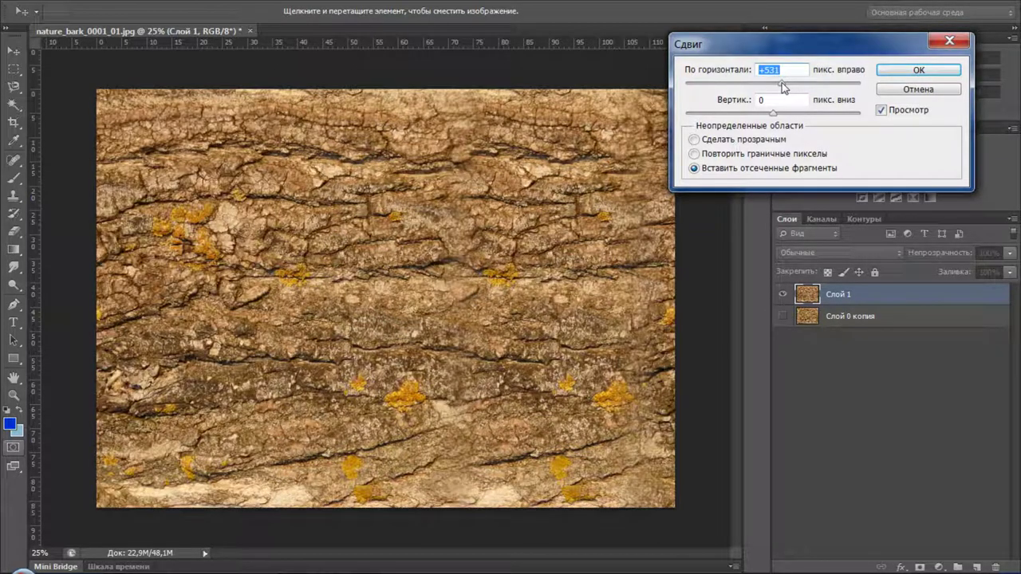
text(0)
drag(773, 83, 780, 85)
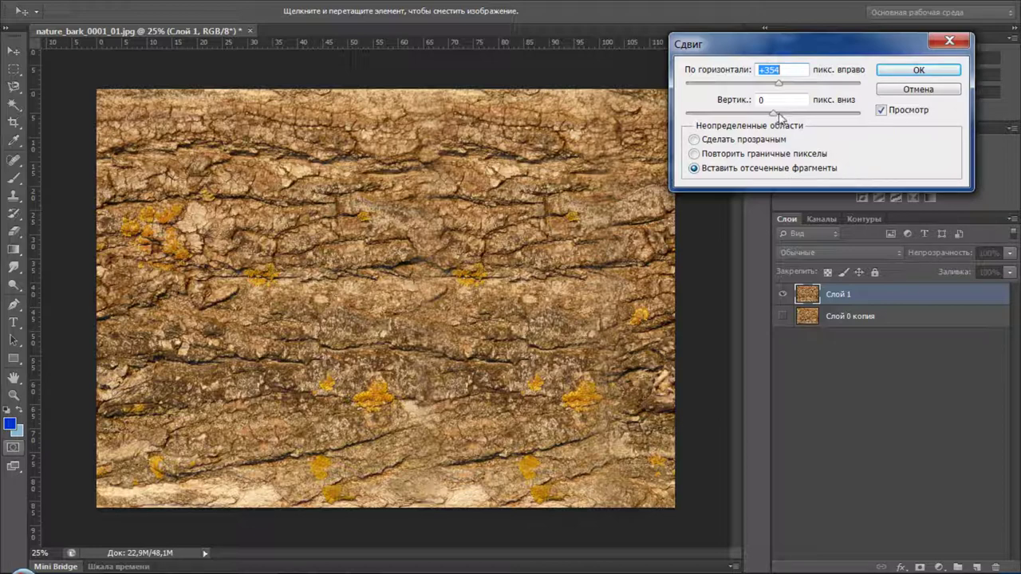
drag(779, 114, 782, 114)
click(694, 140)
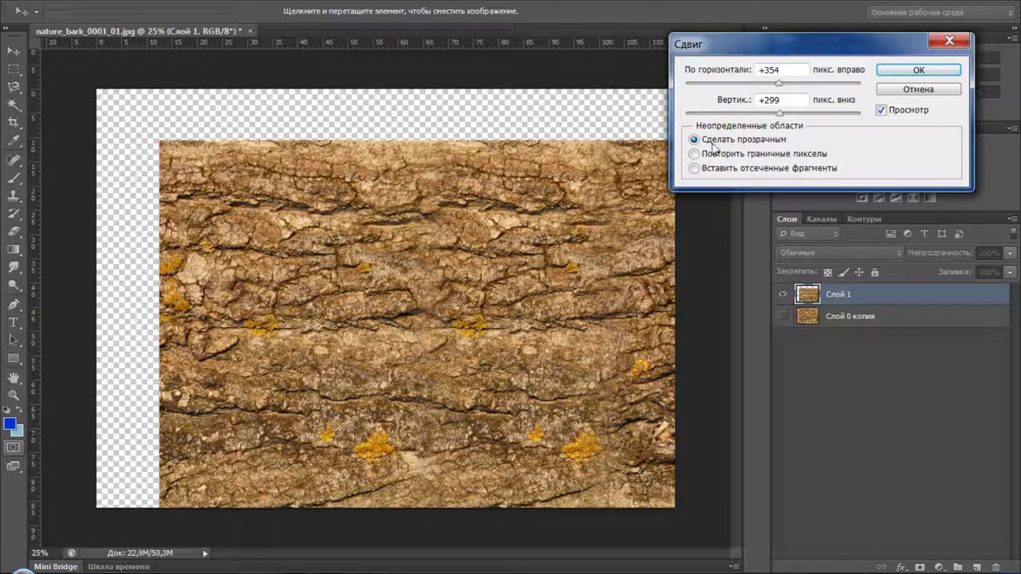
click(694, 154)
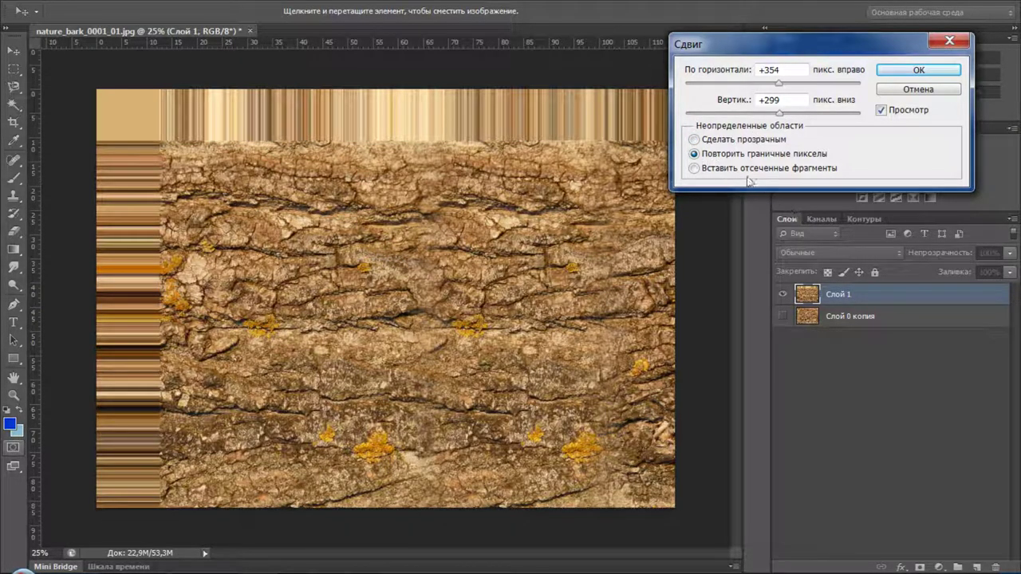
click(694, 169)
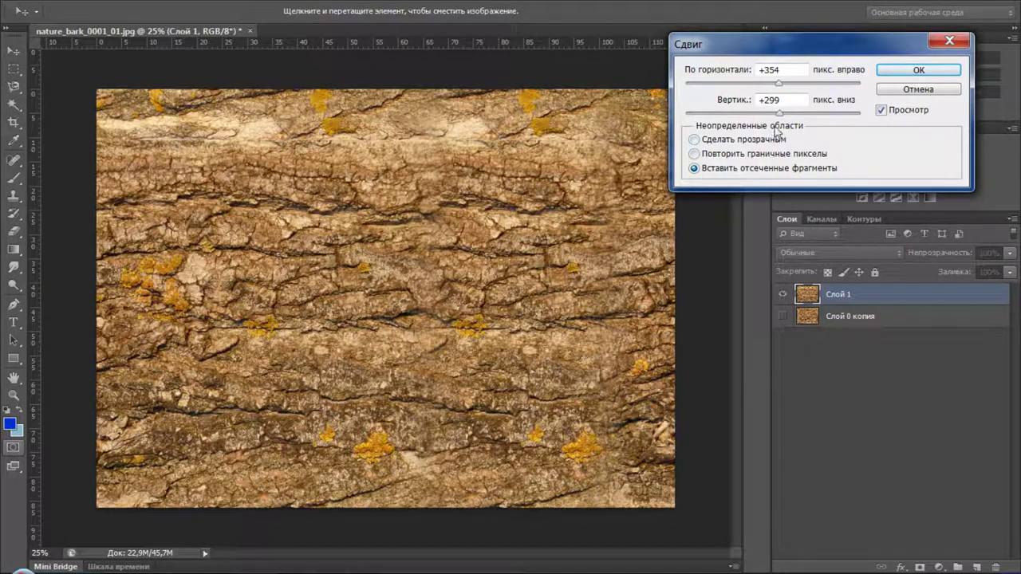
Preview larger vertical and horizontal offsets, then reset both values to 0.
click(792, 113)
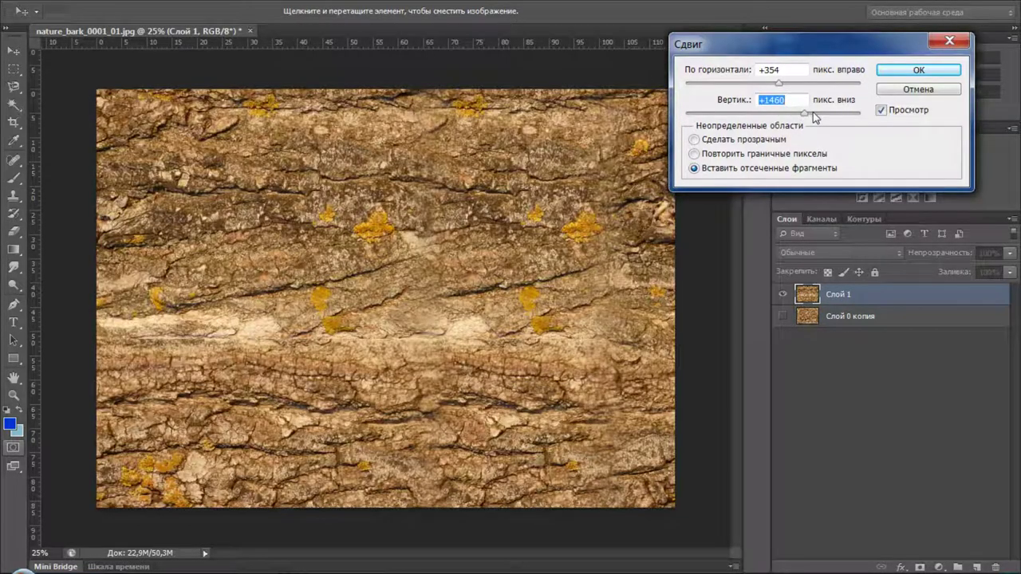
drag(805, 118, 830, 118)
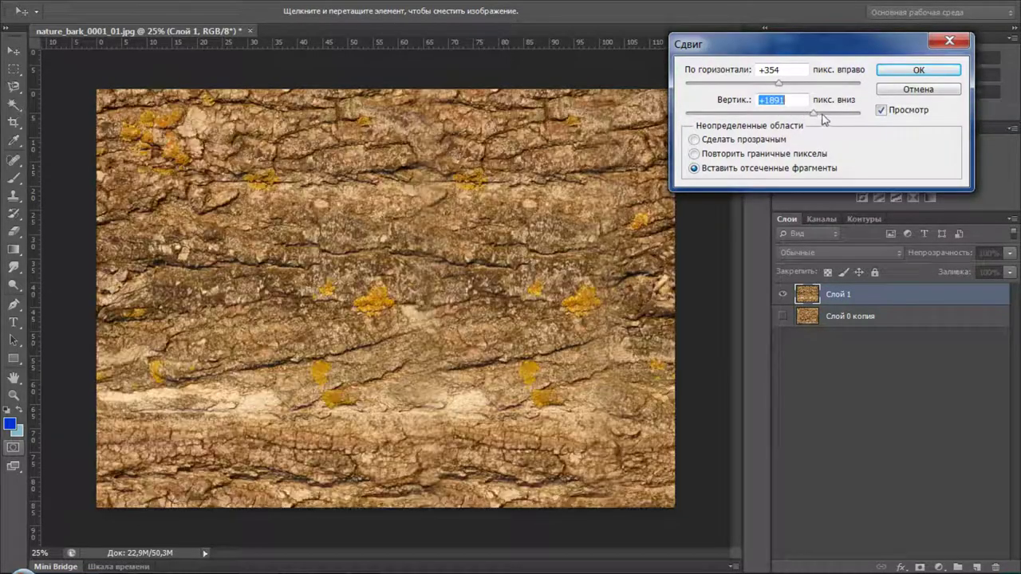
text(0)
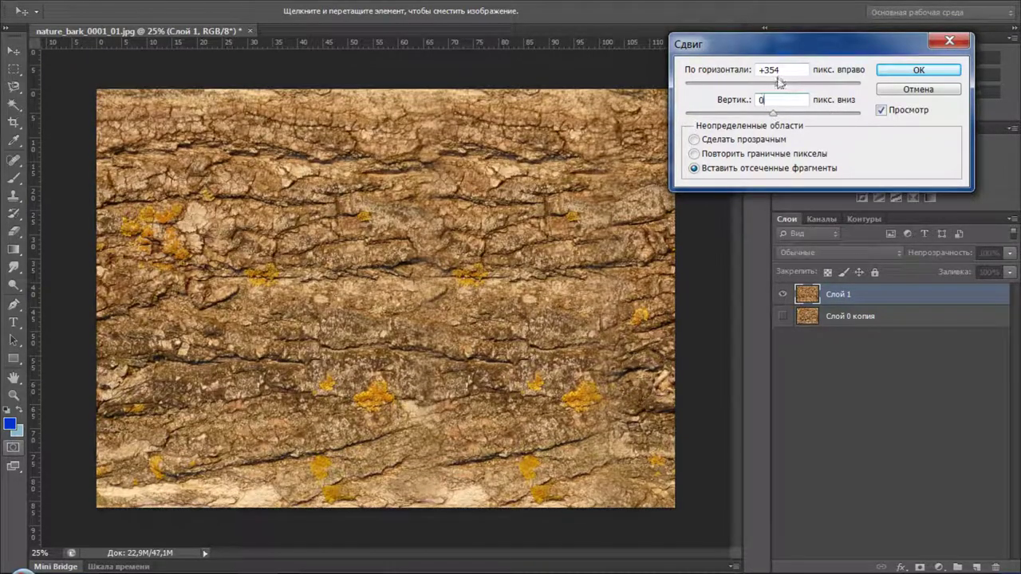
click(786, 84)
drag(786, 85, 798, 85)
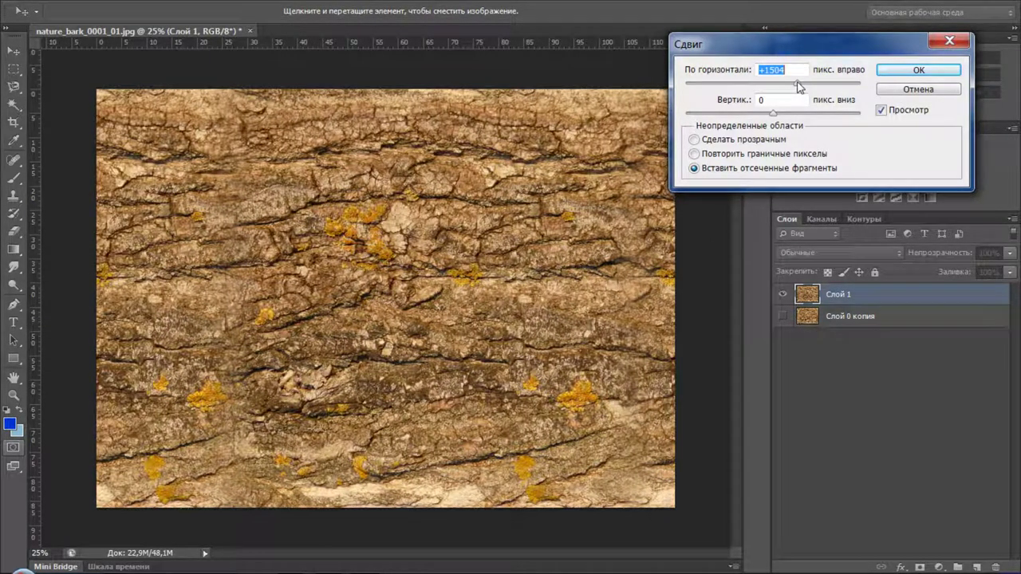
mouse_move(798, 86)
mouse_down()
mouse_move(831, 90)
mouse_move(775, 87)
mouse_up()
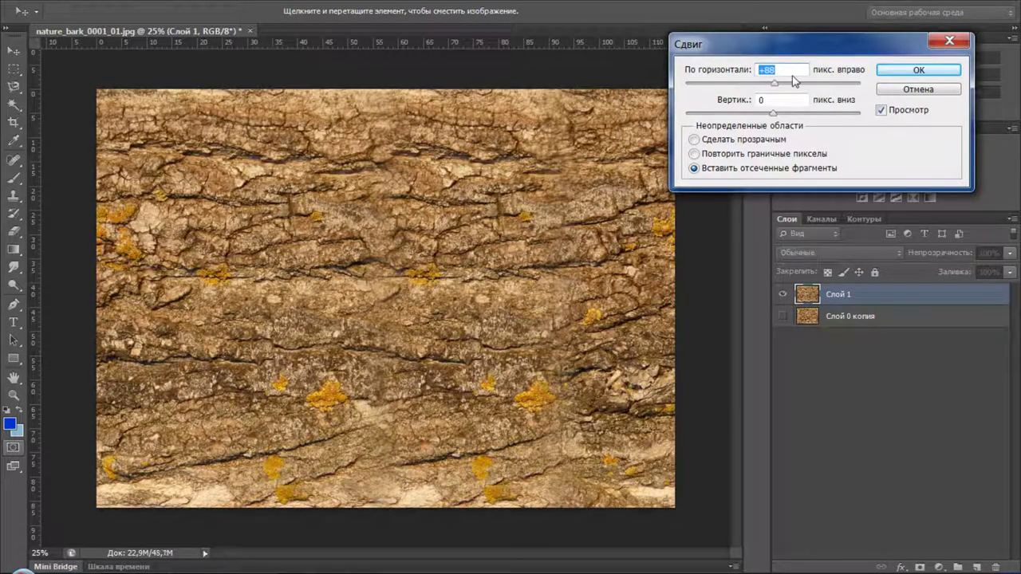
text(0)
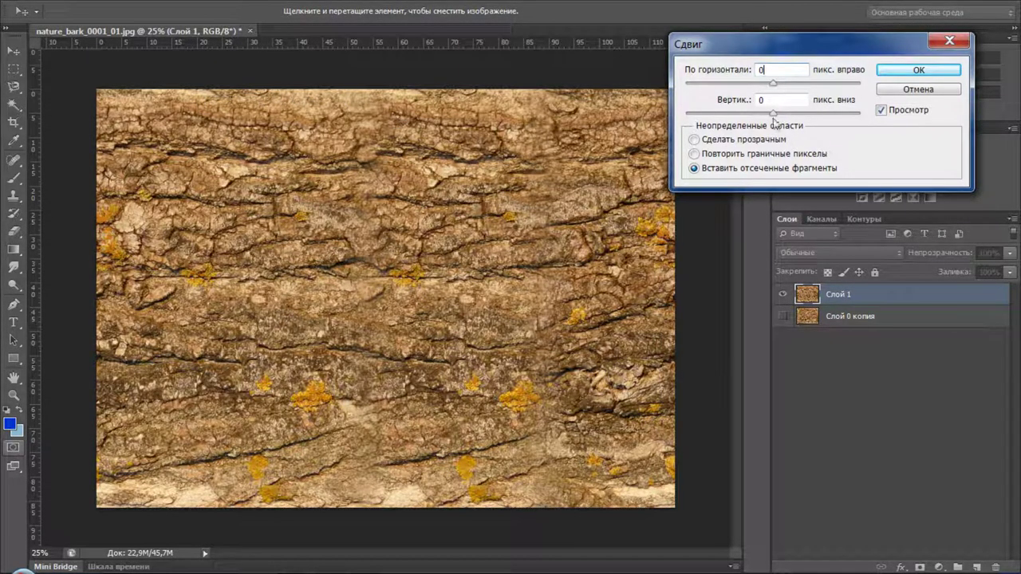
Try several vertical shifts, then apply a +730 px vertical offset with Wrap Around.
drag(774, 112, 787, 112)
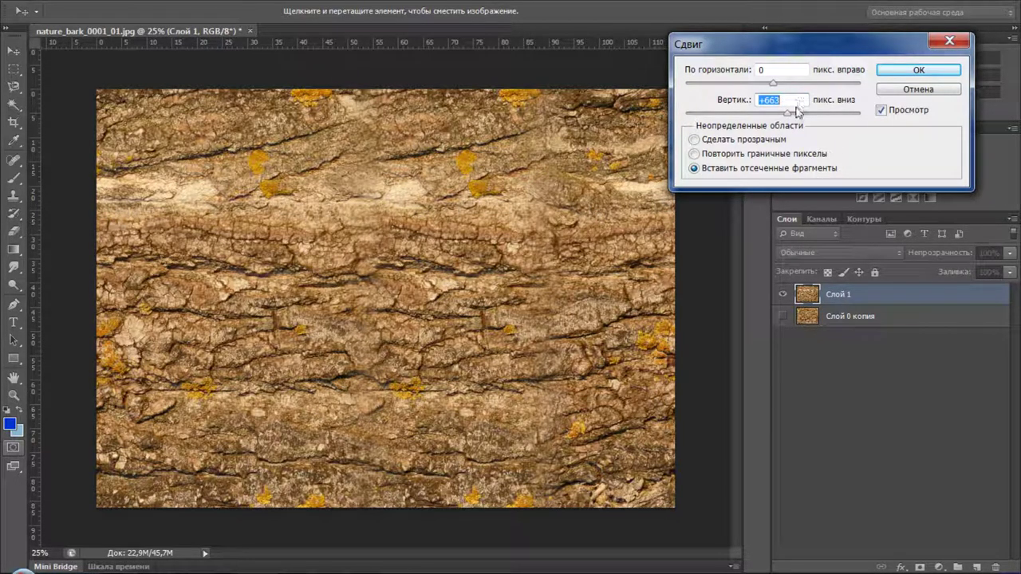
drag(788, 112, 827, 115)
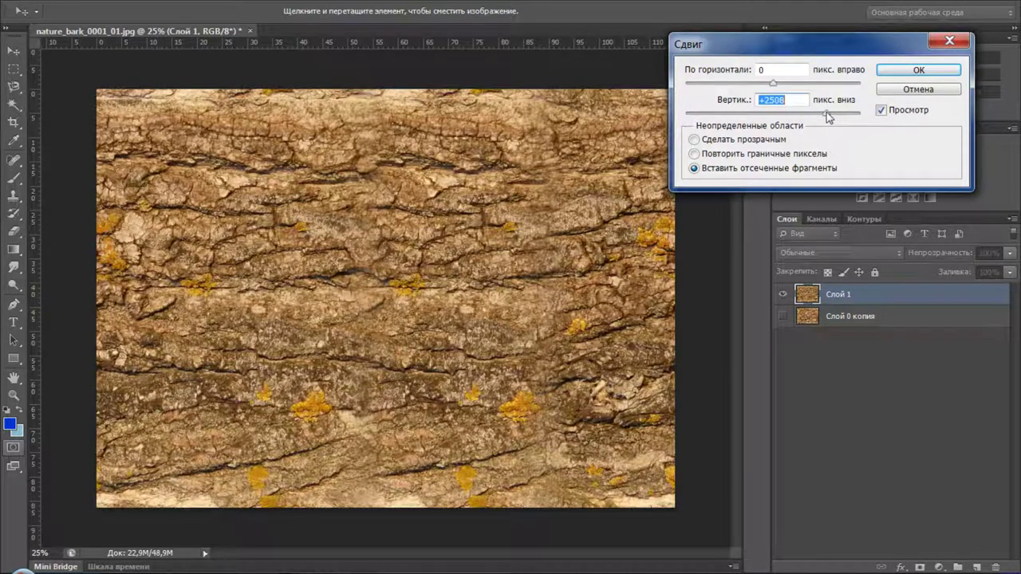
drag(827, 115, 783, 117)
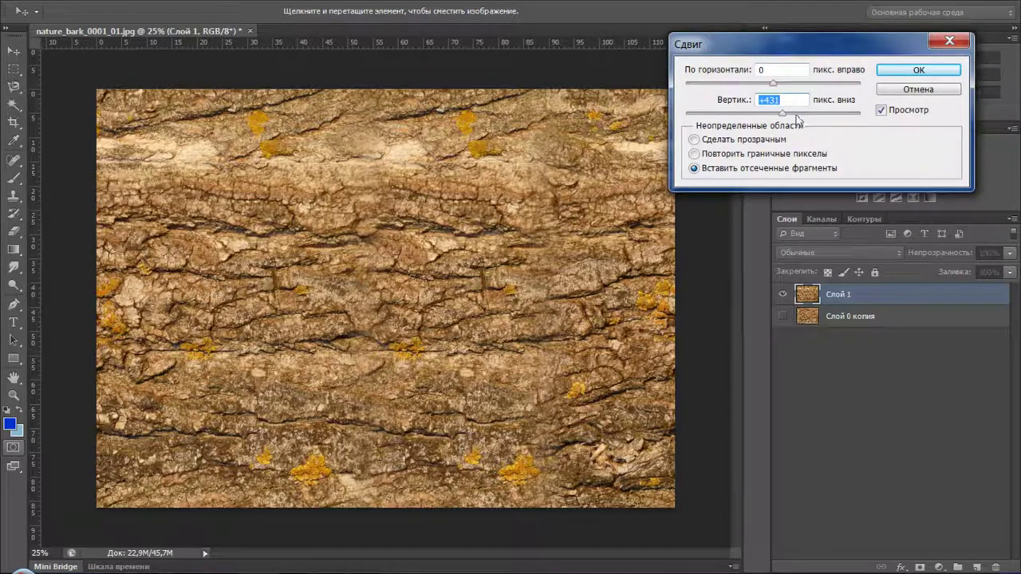
drag(785, 115, 810, 115)
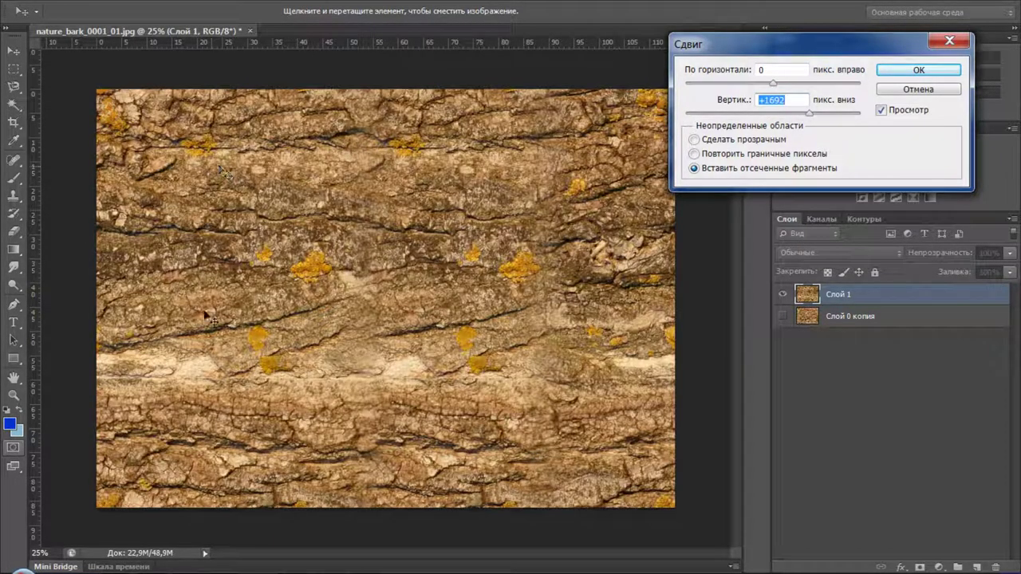
drag(810, 115, 786, 115)
text(0)
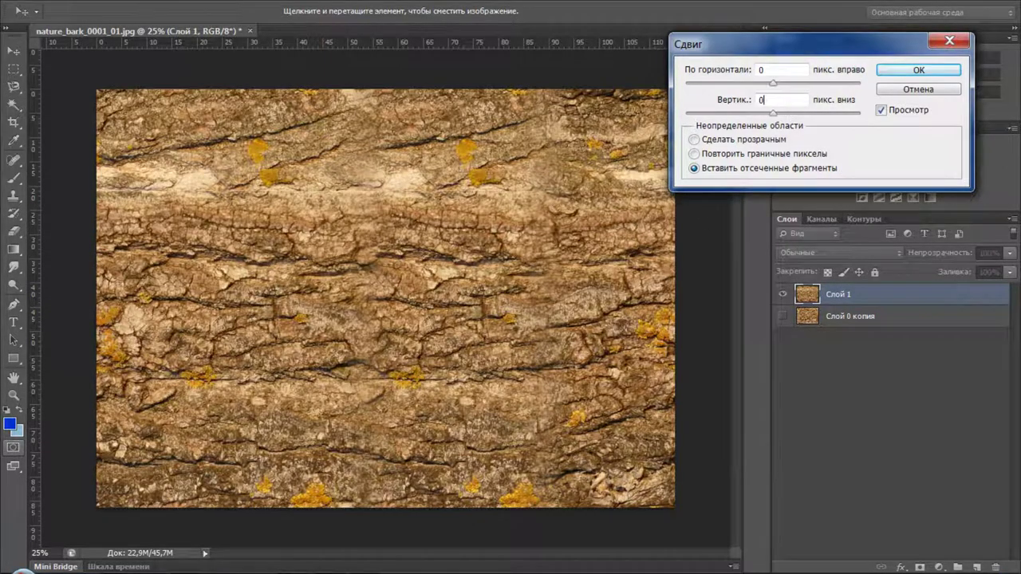
drag(773, 113, 791, 116)
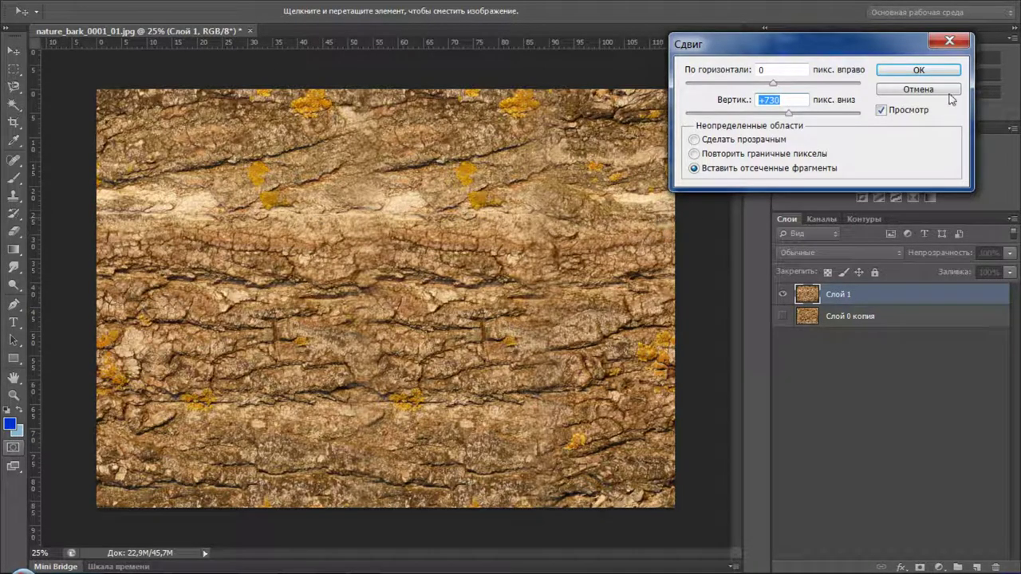
click(919, 70)
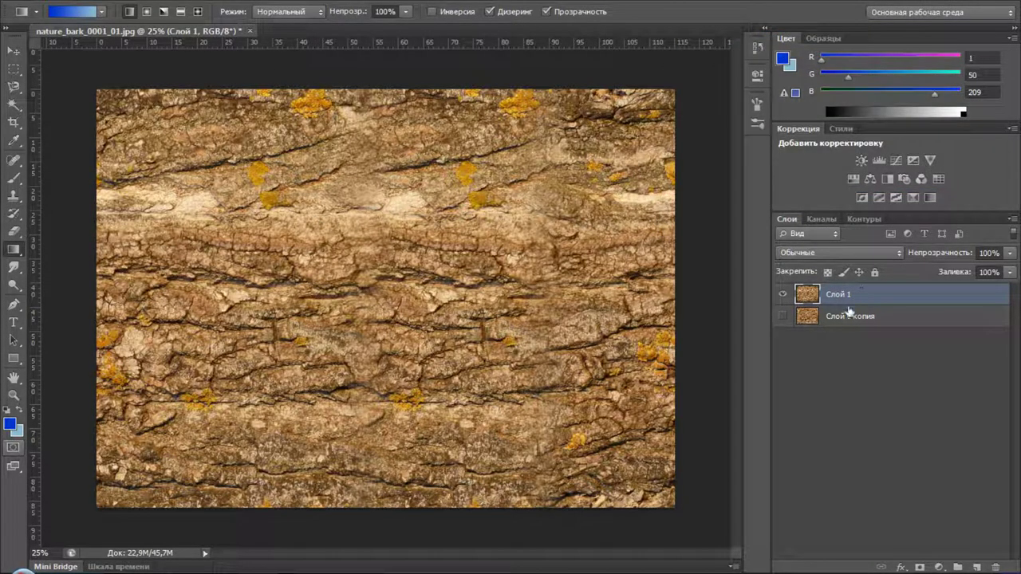
Copy a full-width band of lower bark onto Слой 2 and slide it up over the horizontal seam.
click(14, 69)
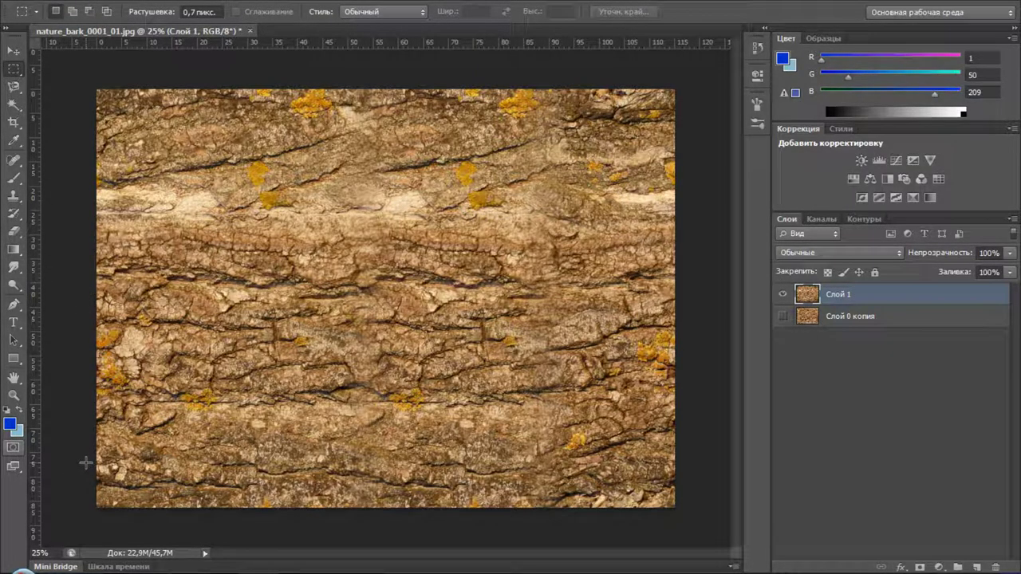
mouse_move(88, 467)
mouse_down()
mouse_move(691, 378)
mouse_move(682, 273)
mouse_up()
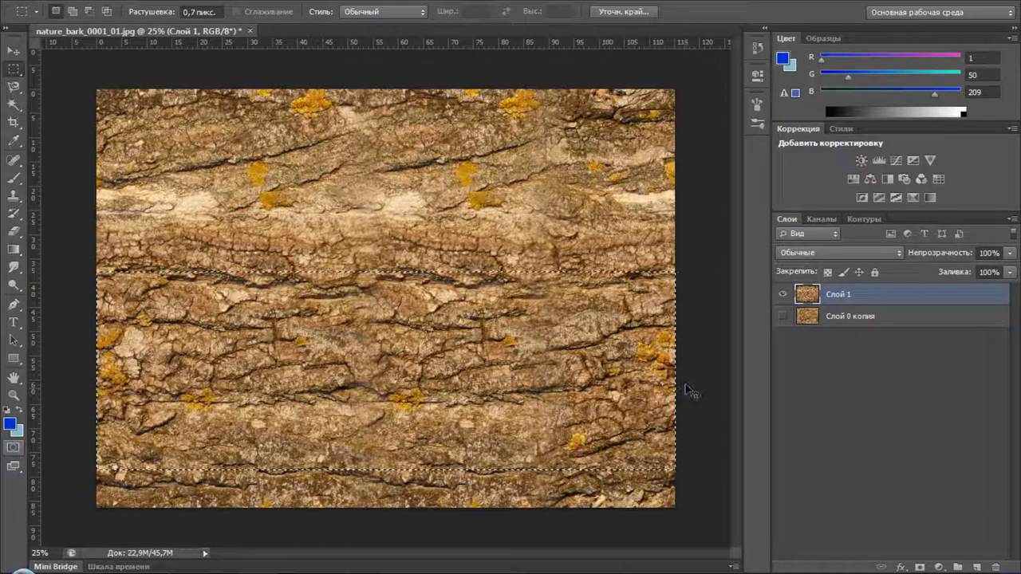
key(ctrl+j)
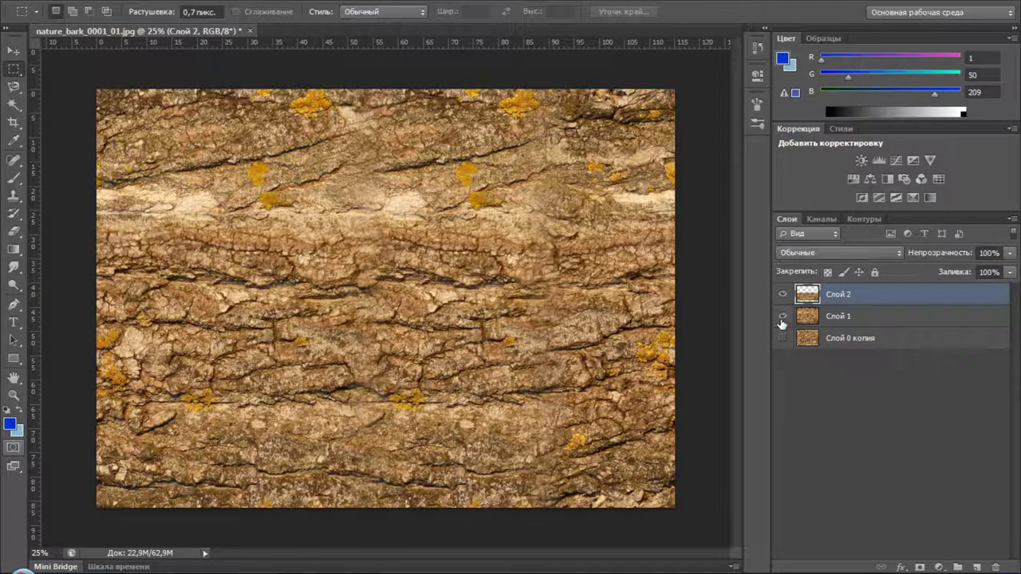
key(v)
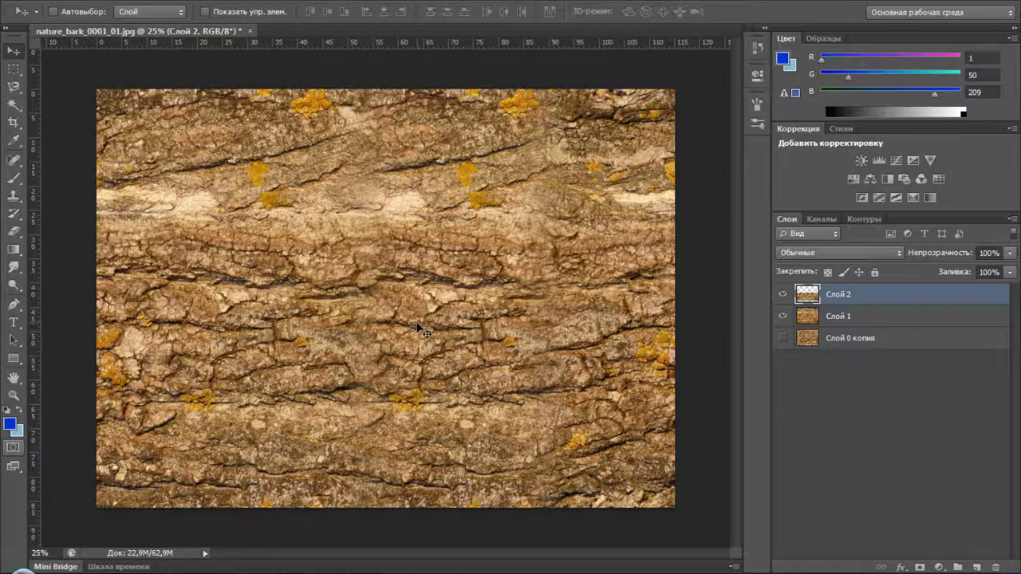
mouse_move(418, 327)
mouse_down()
mouse_move(414, 175)
mouse_move(413, 194)
mouse_up()
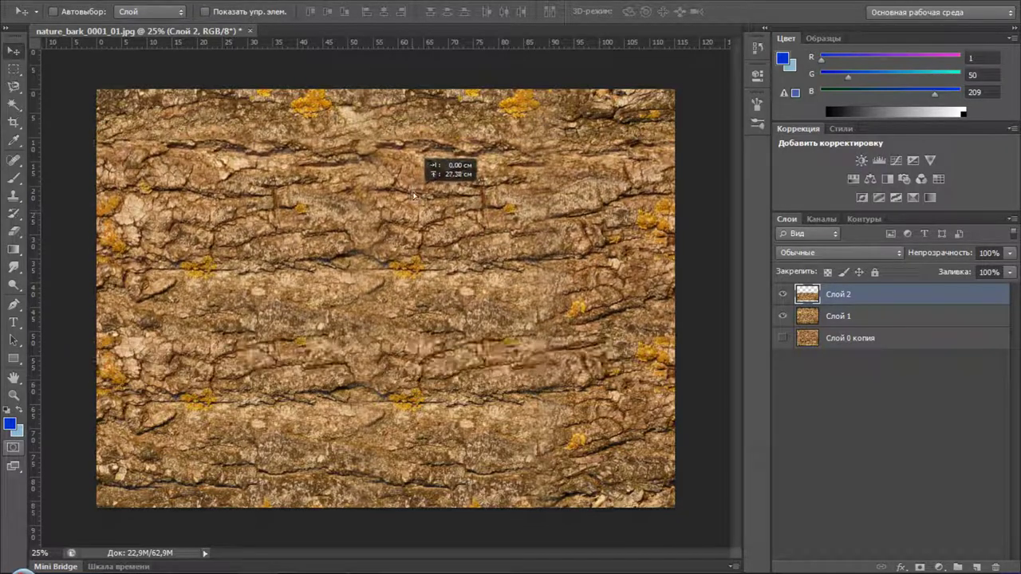
drag(414, 195, 416, 194)
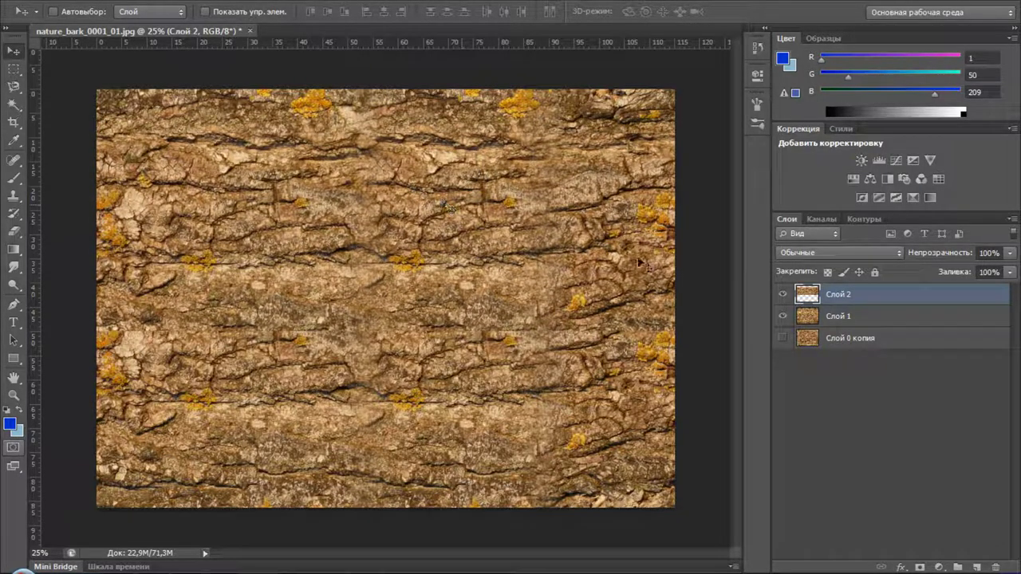
Add a layer mask to Слой 2 and fade the band's lower edge with a gradient.
click(920, 567)
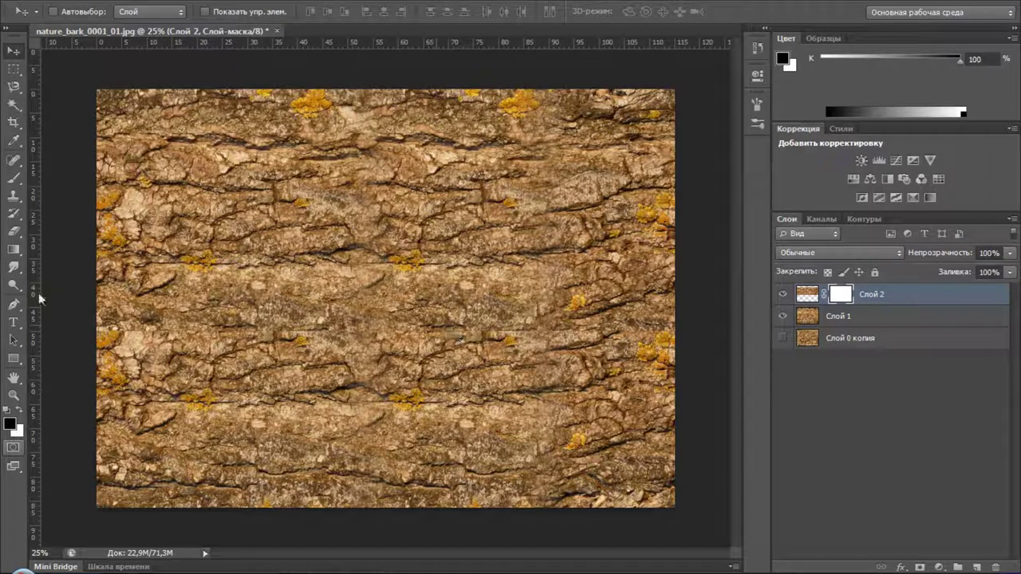
click(782, 317)
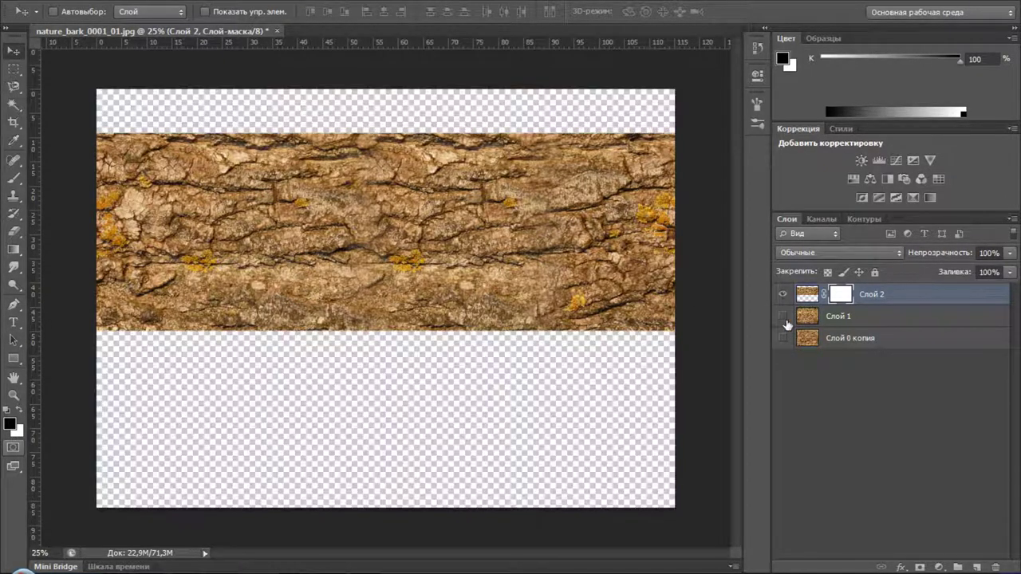
click(782, 317)
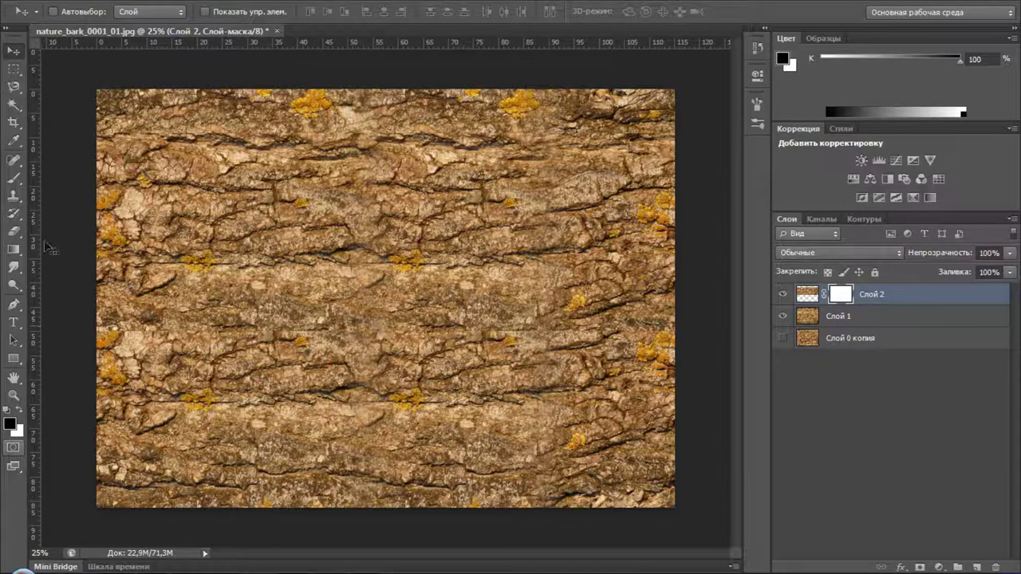
click(13, 250)
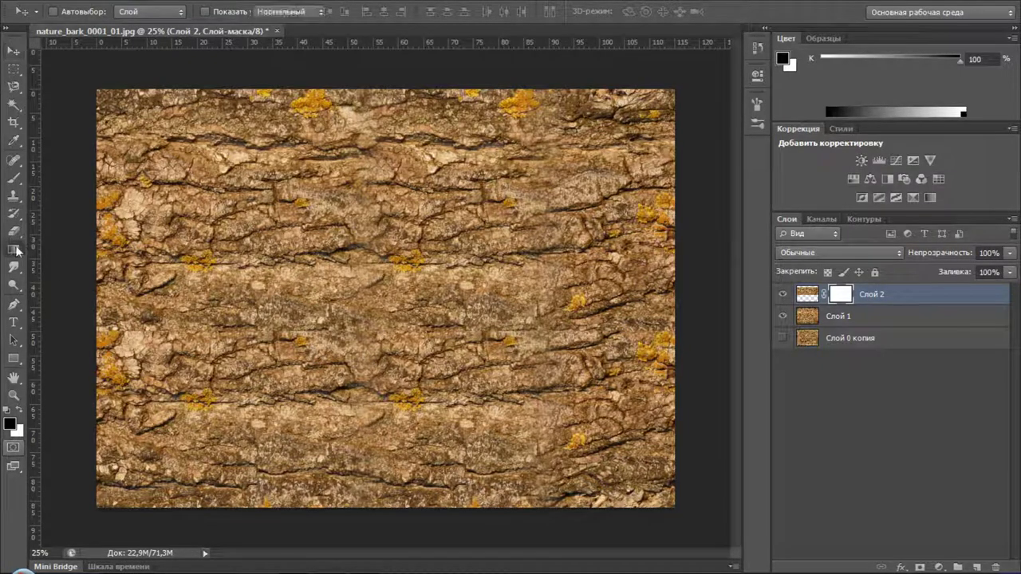
click(784, 317)
click(783, 317)
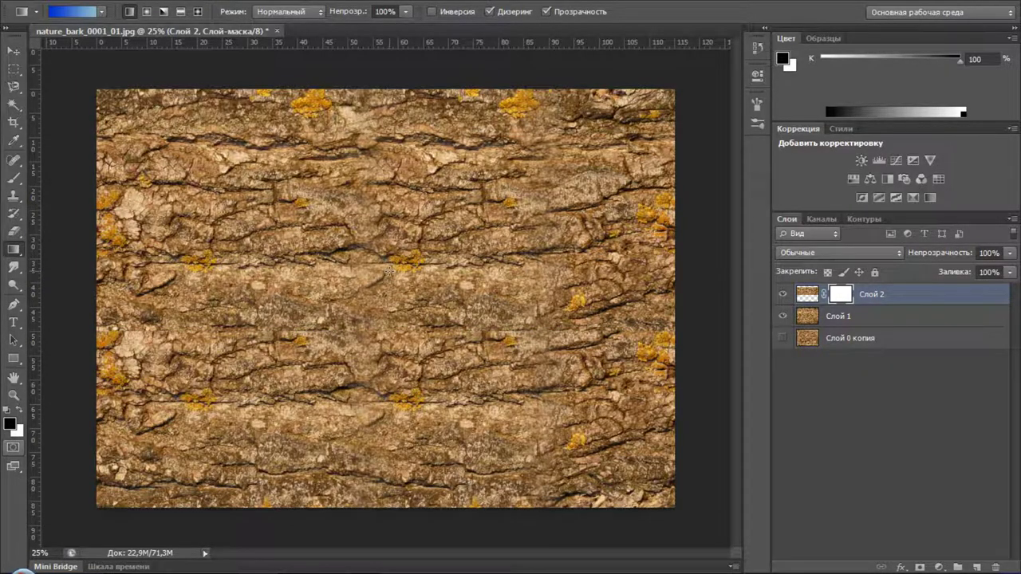
drag(388, 275, 389, 334)
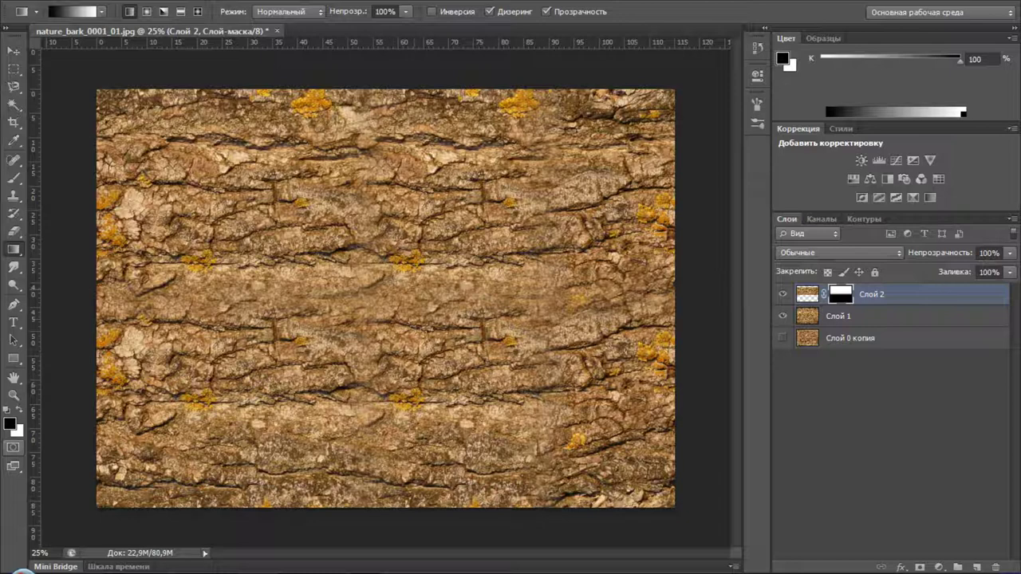
drag(390, 321, 390, 322)
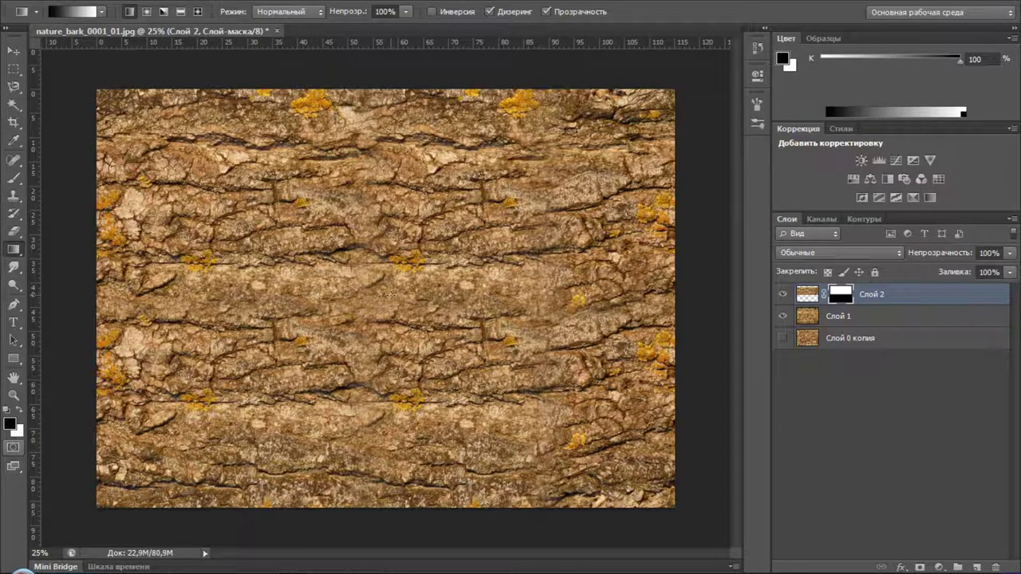
Apply that mask, add a fresh one, and gradient-fade the band's upper edge.
right_click(838, 298)
click(835, 348)
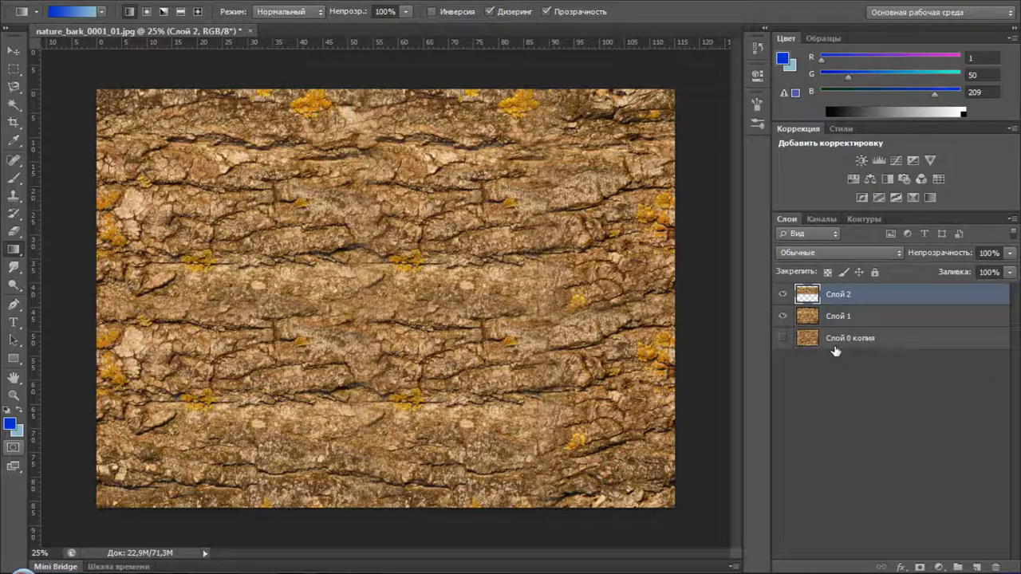
click(920, 567)
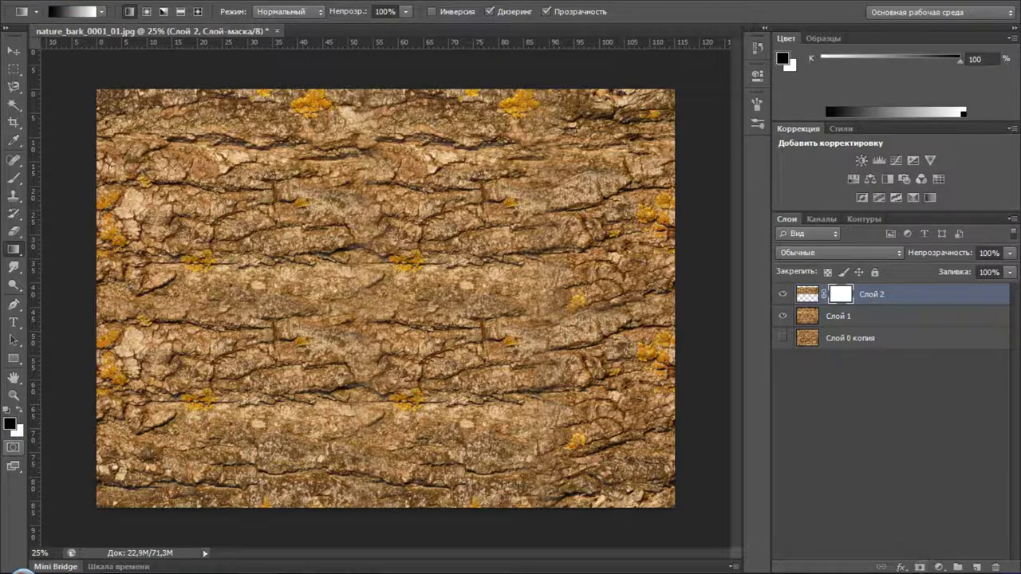
click(783, 317)
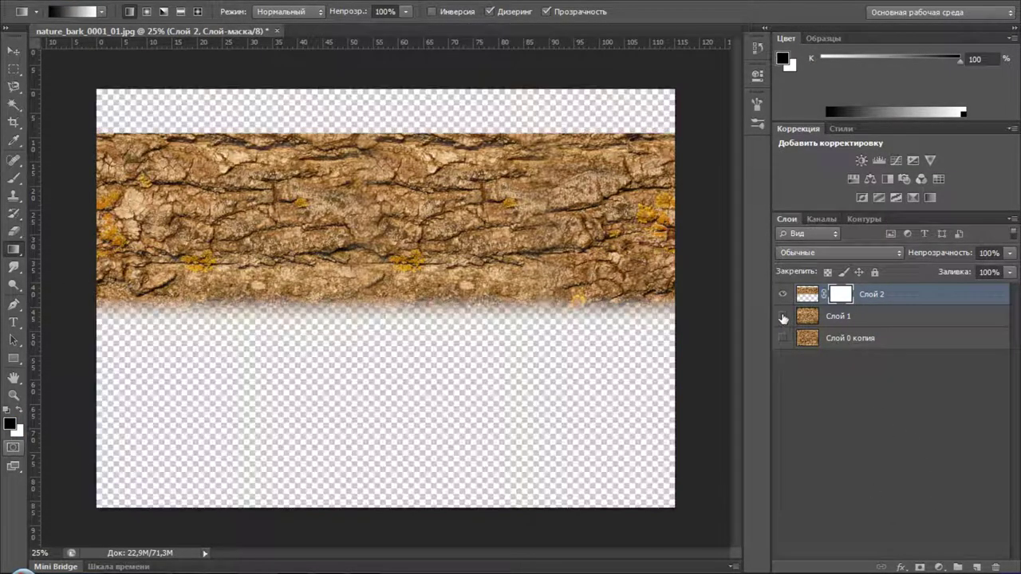
click(782, 317)
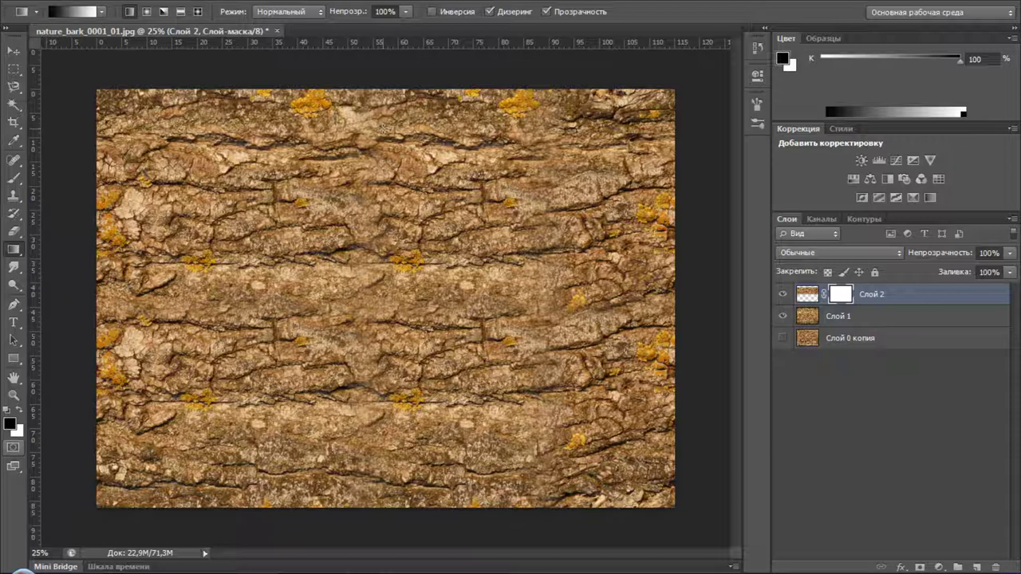
drag(384, 180, 383, 182)
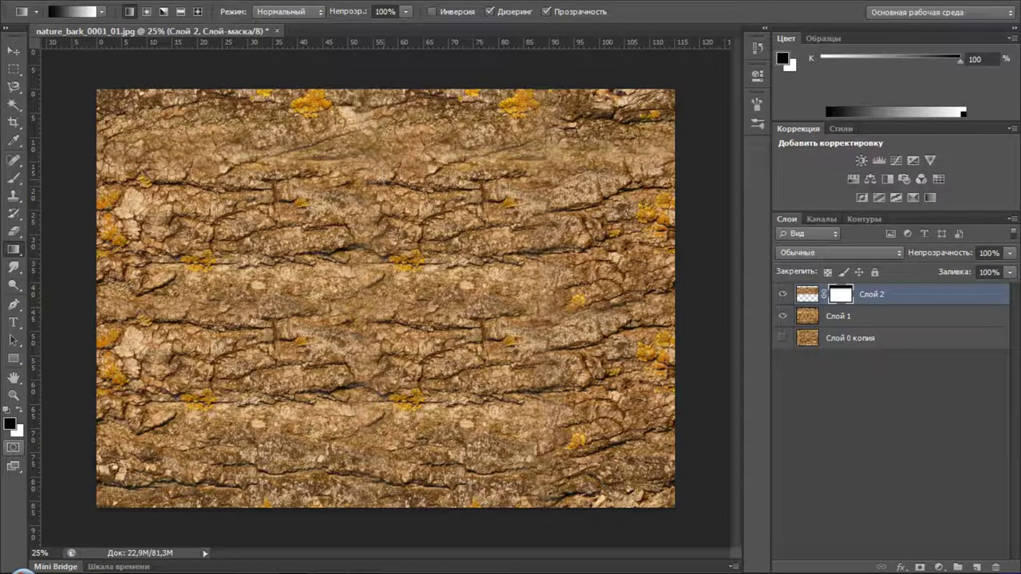
drag(383, 142, 383, 159)
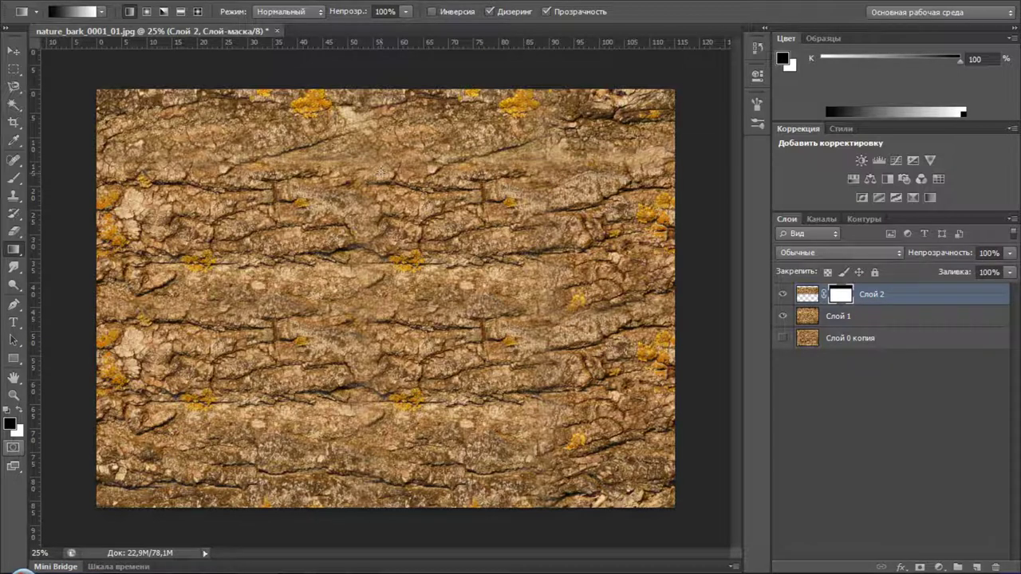
drag(383, 185, 384, 188)
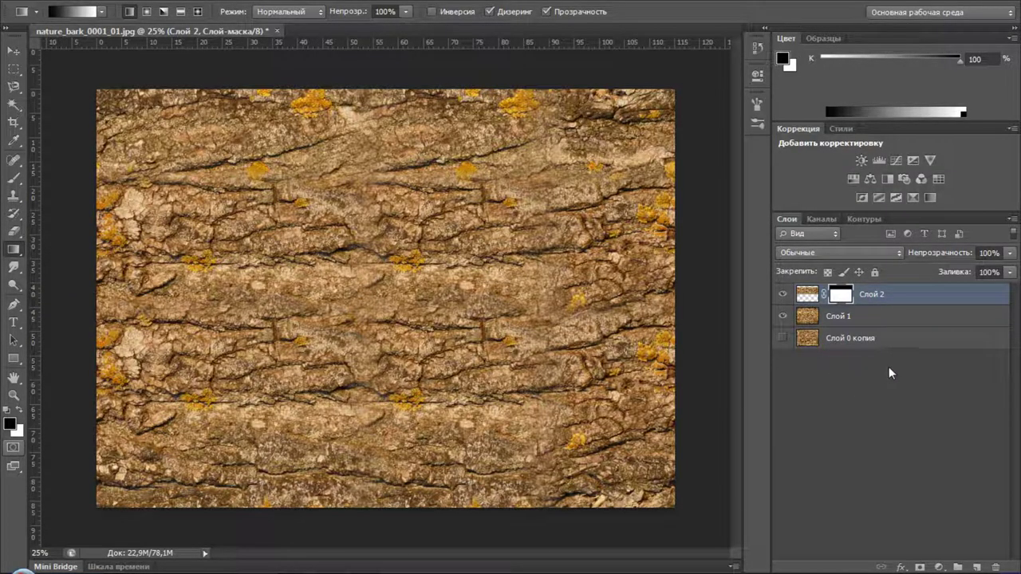
Apply Слой 2's layer mask and merge Слой 1 into it with Ctrl+E.
right_click(852, 299)
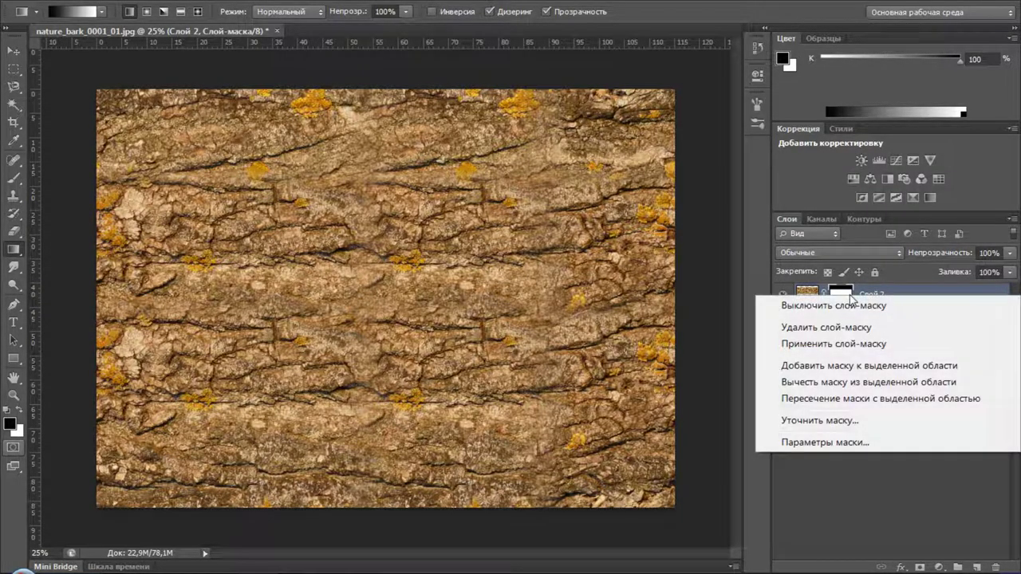
click(846, 343)
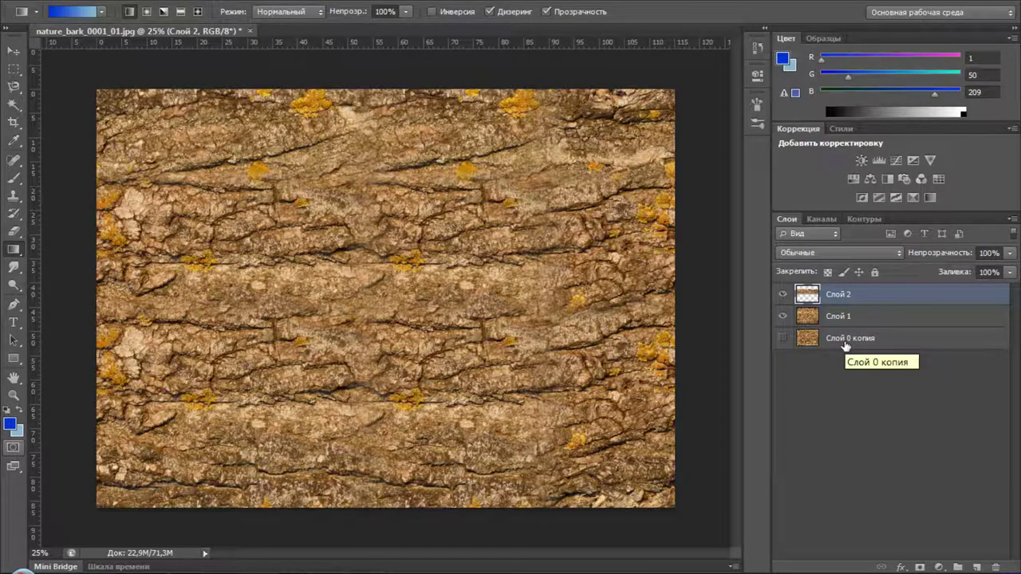
ctrl+click(867, 319)
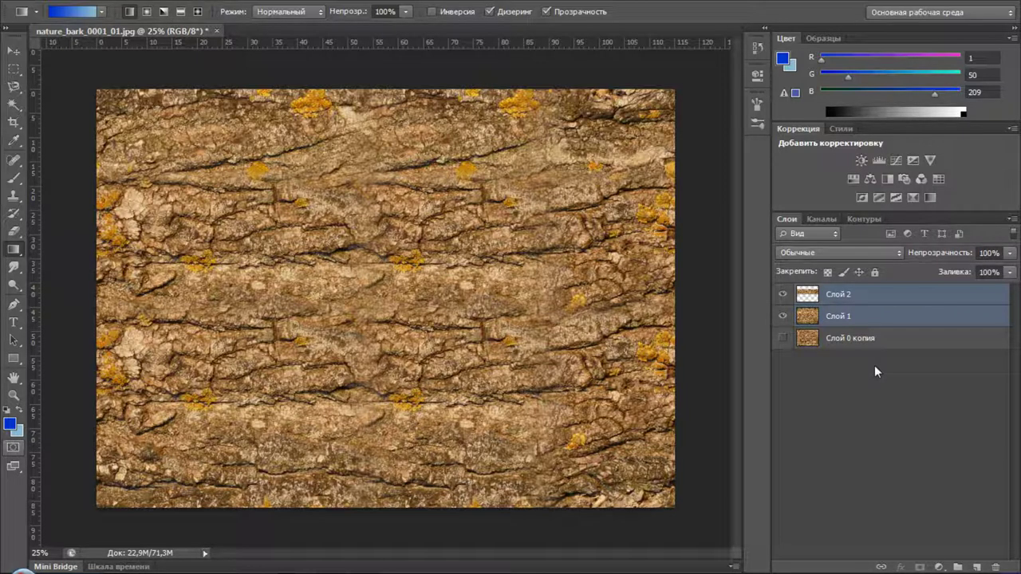
key(ctrl+e)
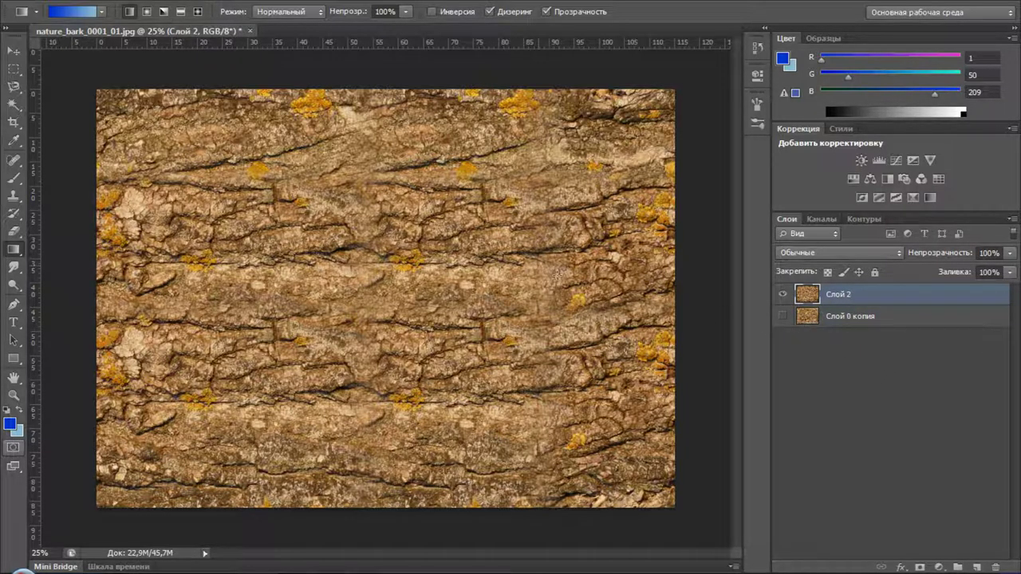
click(363, 1)
mouse_move(375, 284)
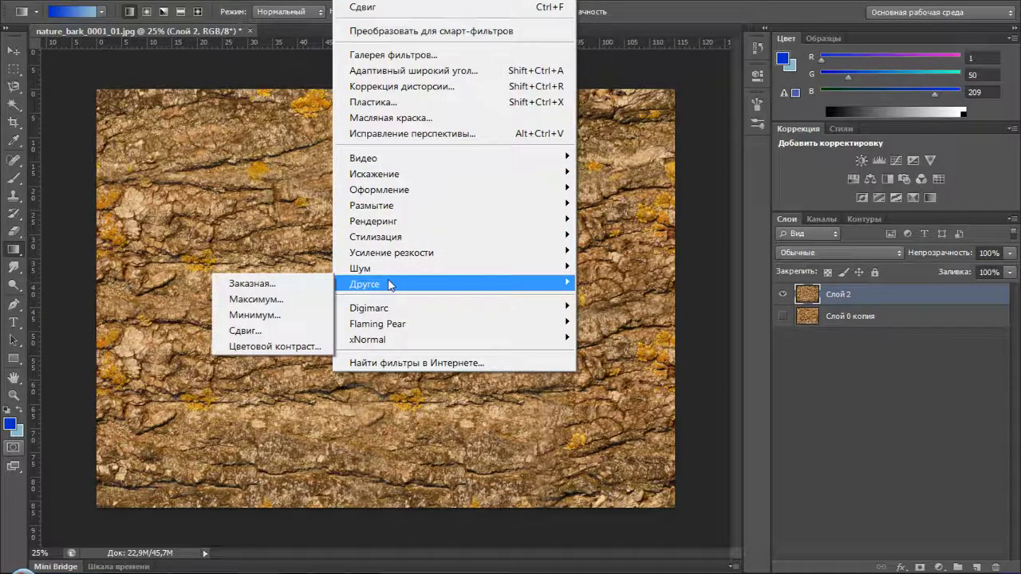
Offset Слой 2 by -464 px vertically with Wrap Around to inspect the horizontal seam.
click(264, 331)
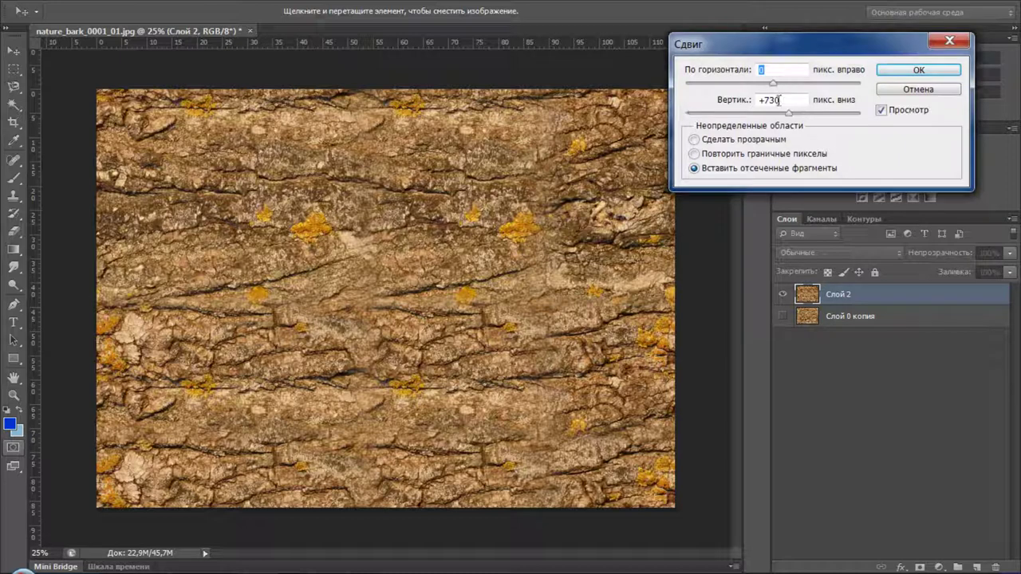
mouse_move(788, 113)
mouse_down()
mouse_move(772, 114)
mouse_move(783, 117)
mouse_up()
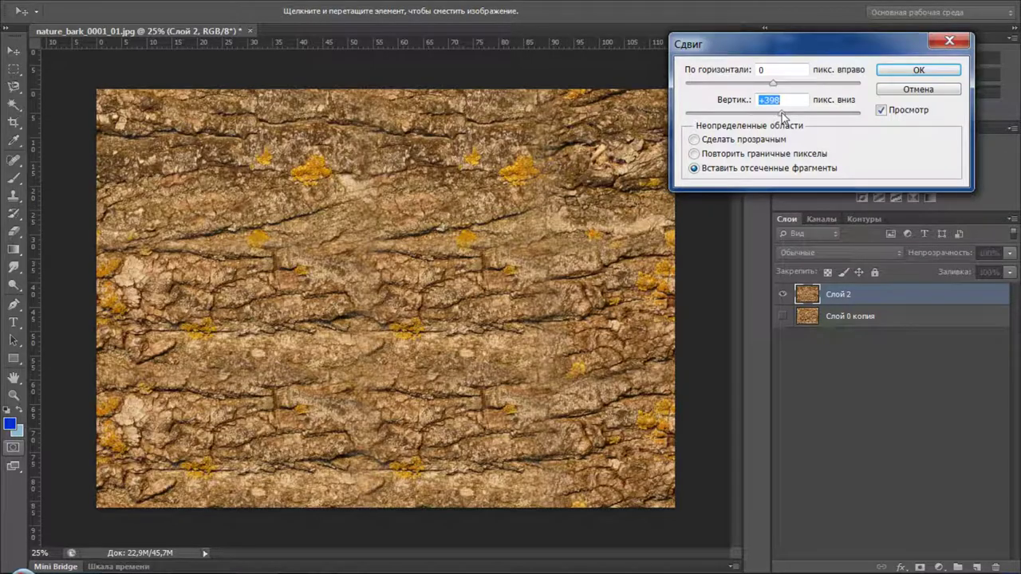
drag(783, 117, 776, 114)
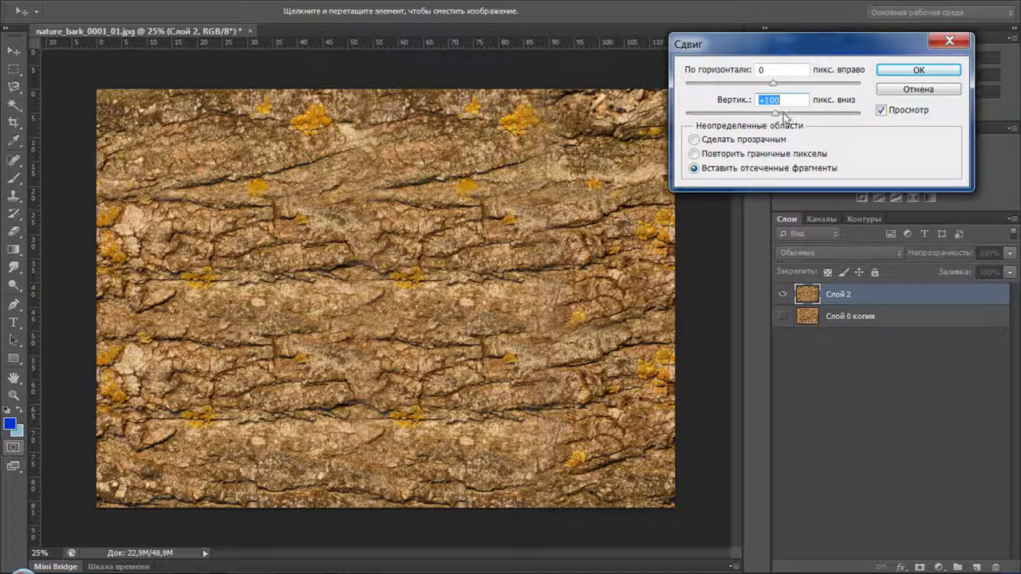
drag(785, 117, 764, 116)
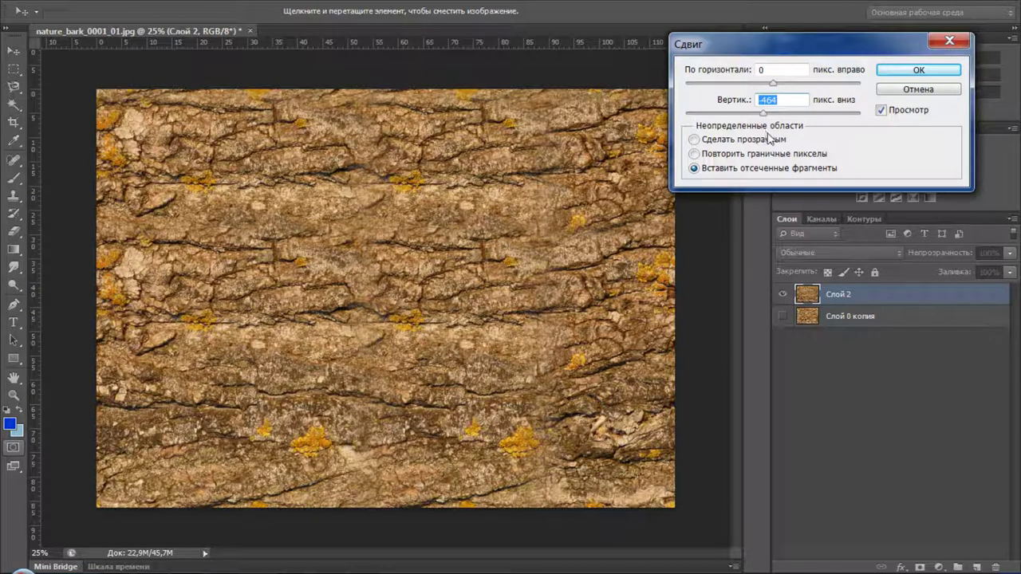
click(911, 71)
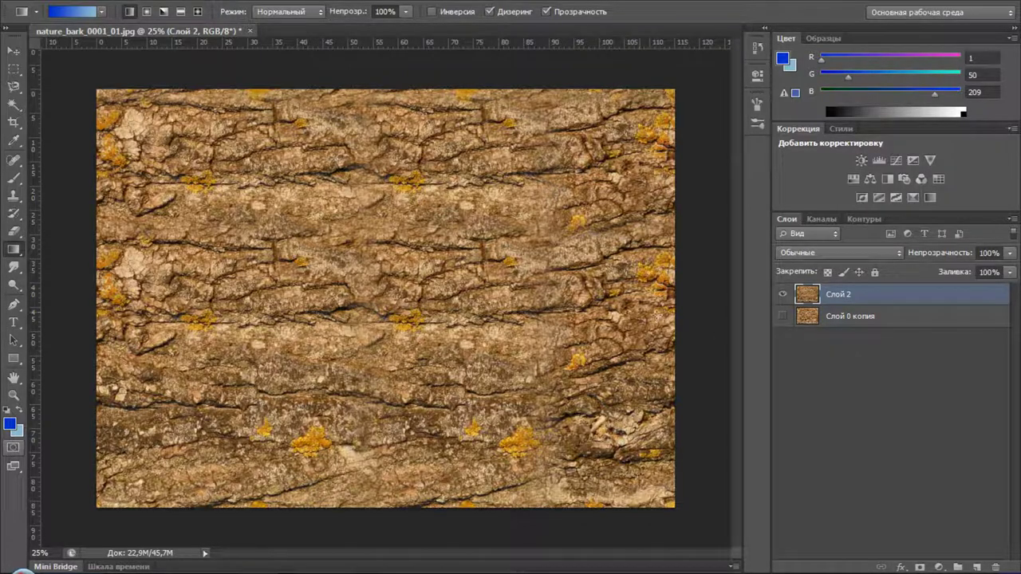
Compare Слой 2 with the original Слой 0 копия, leaving only Слой 0 копия visible.
click(783, 317)
click(784, 295)
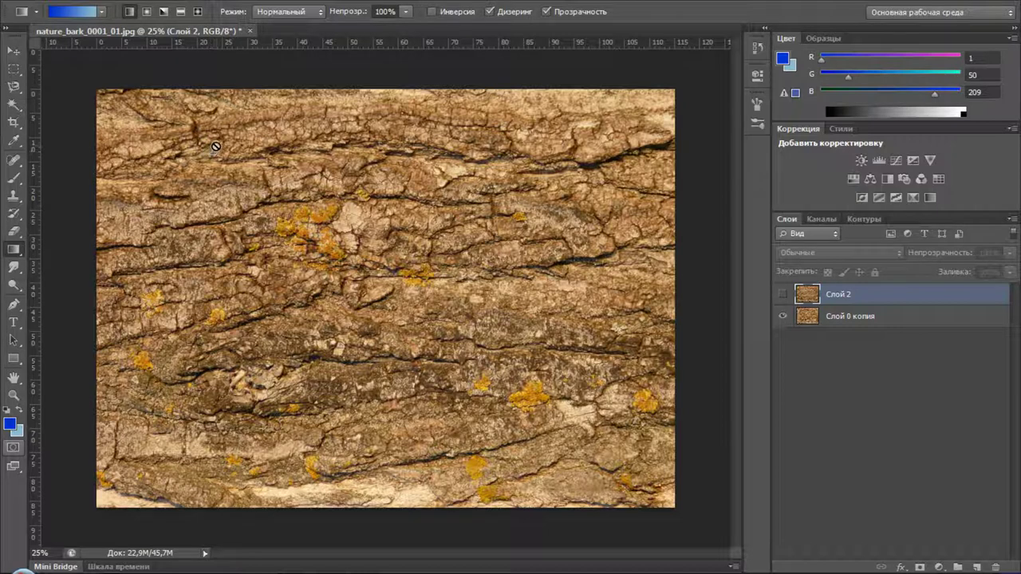
click(784, 296)
click(783, 316)
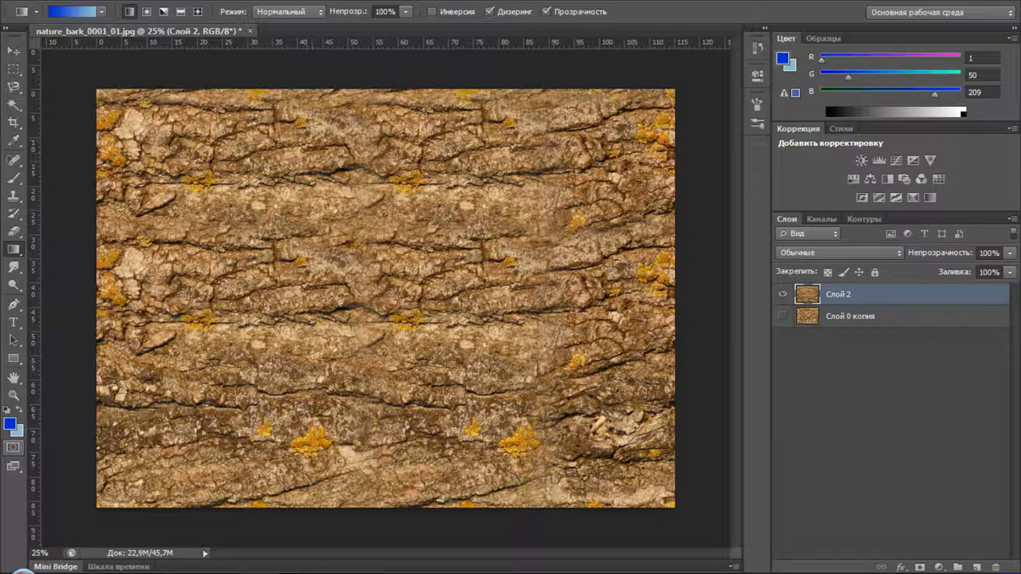
click(783, 316)
click(782, 294)
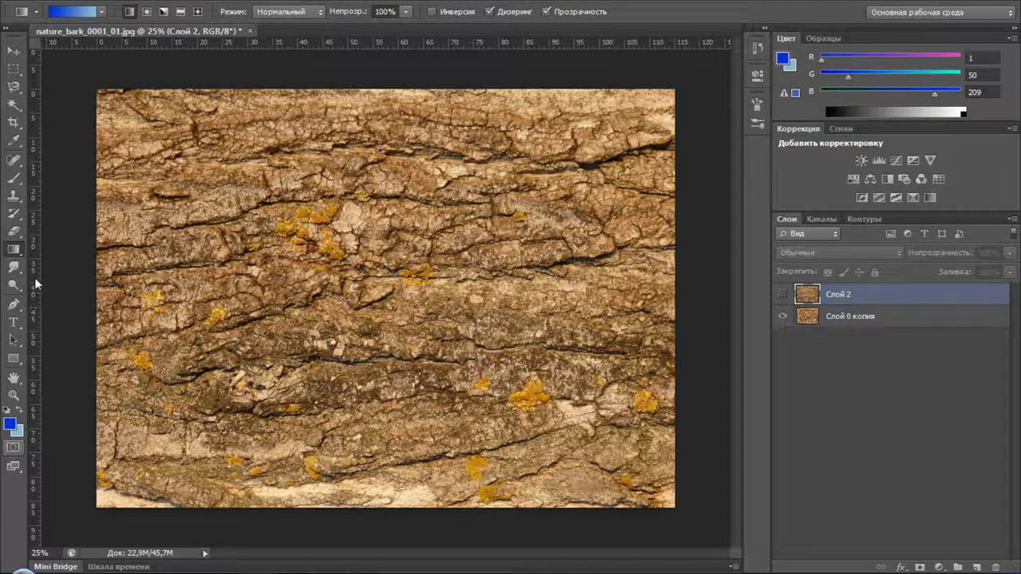
click(12, 200)
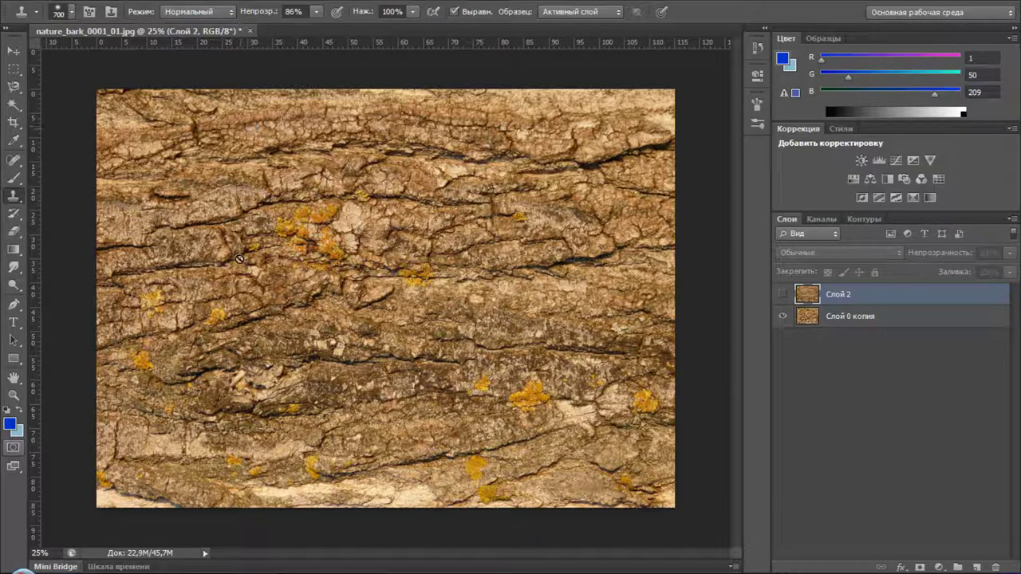
Duplicate Слой 0 копия as a hidden backup, Слой 0 копия 2, keeping the original active.
key(v)
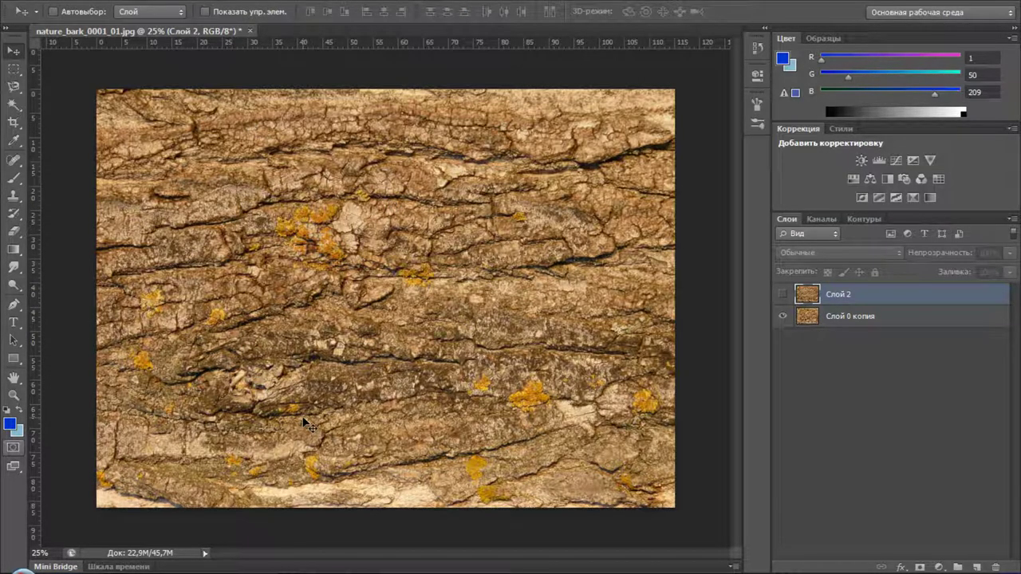
click(868, 317)
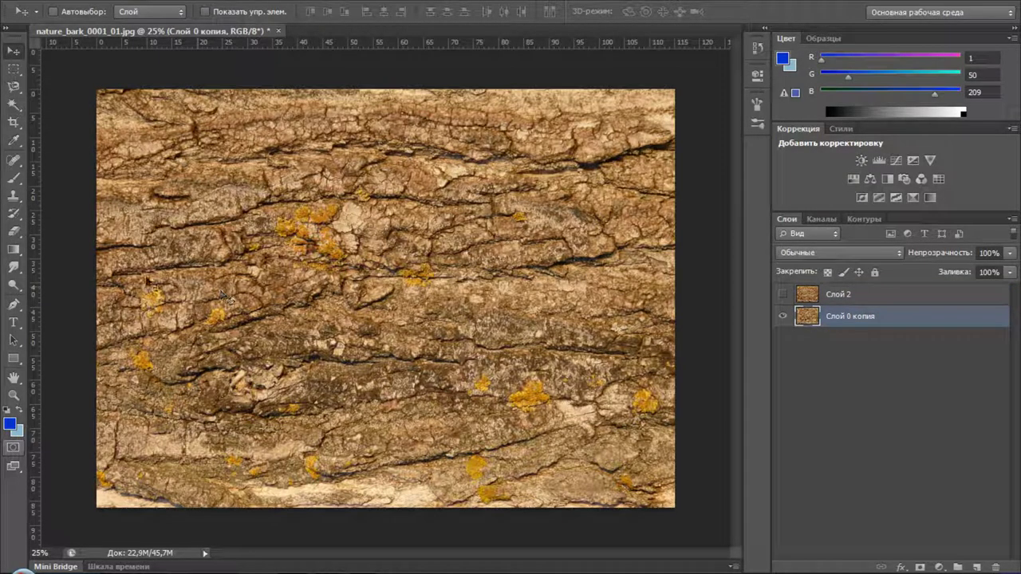
drag(826, 313, 845, 347)
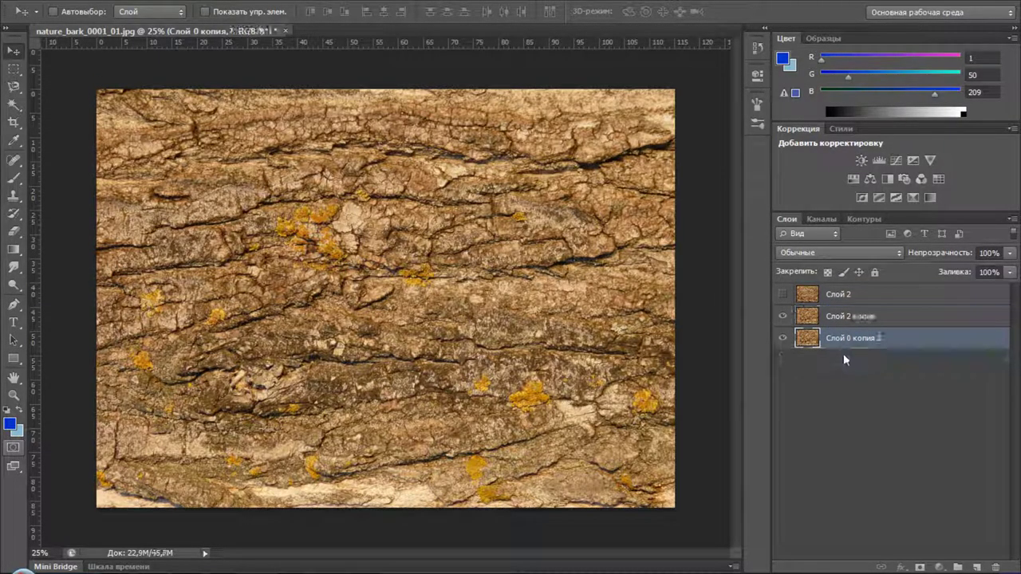
click(783, 338)
click(816, 319)
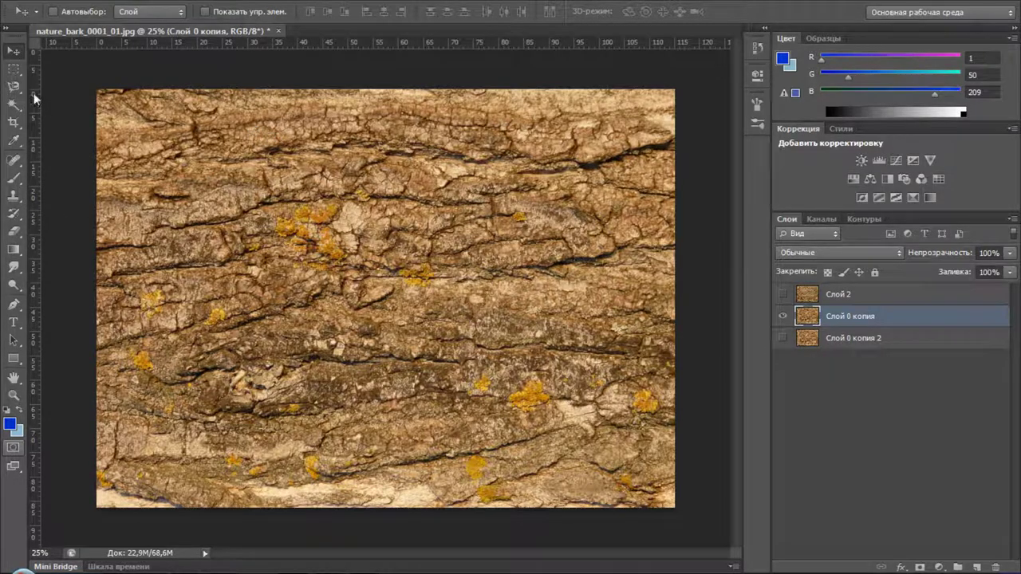
Set the Clone Stamp to a soft round 300 px brush.
click(13, 195)
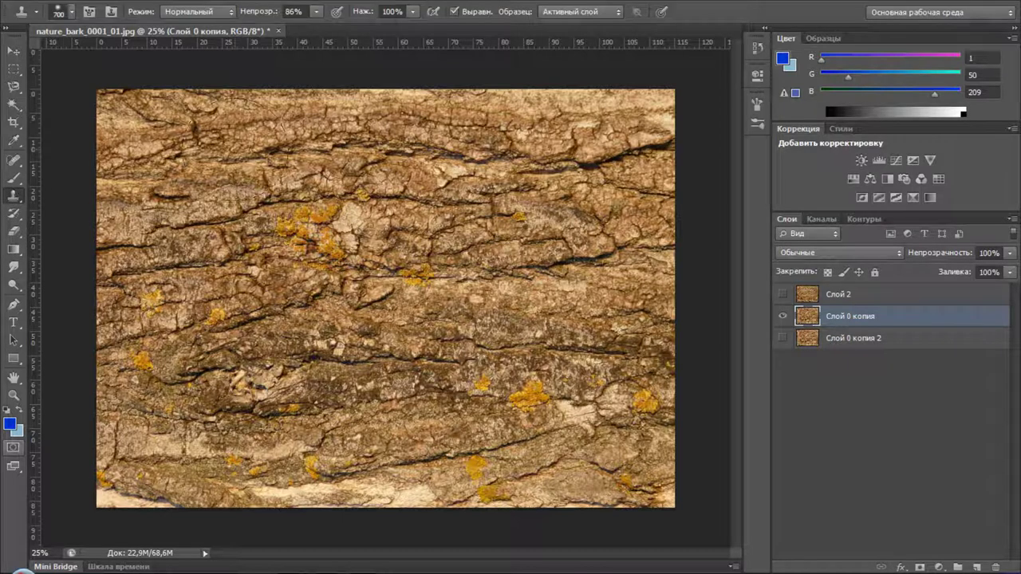
key(bracketleft)
key(bracketleft)
key(bracketleft)
click(72, 12)
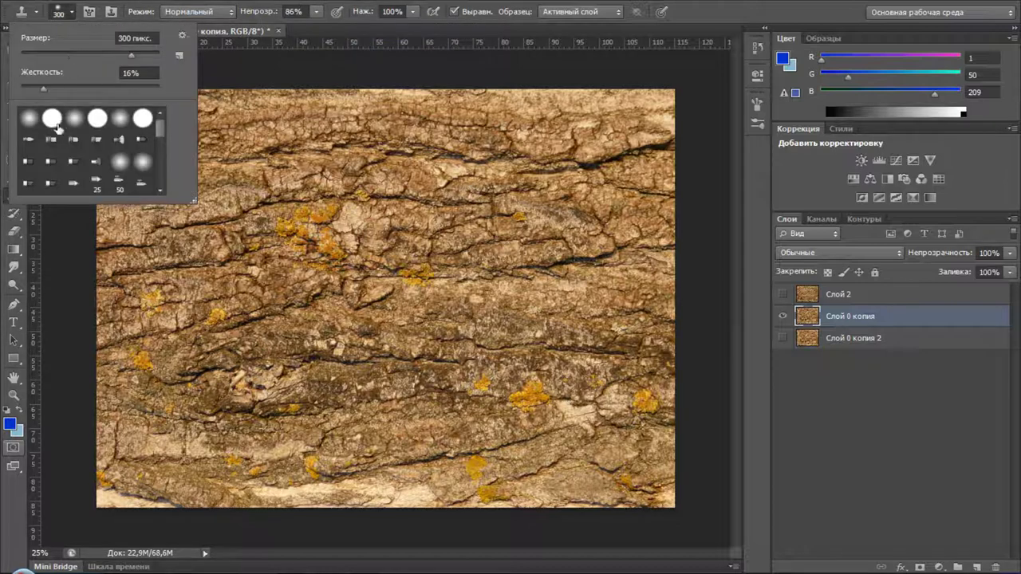
double_click(120, 118)
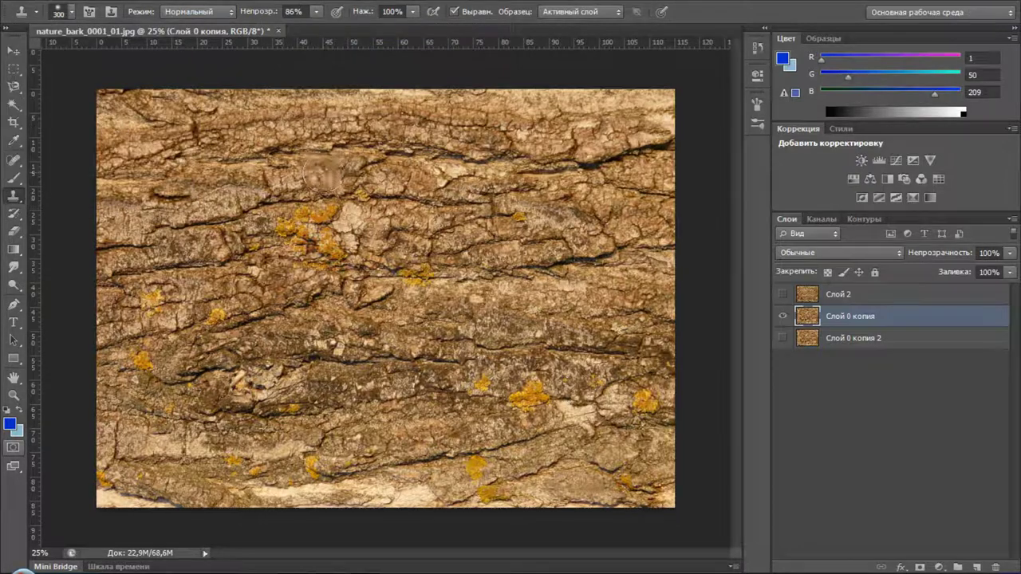
Clone bark over the upper-left area, the grey smudge, and the right-middle area.
mouse_move(319, 168)
mouse_down()
mouse_move(314, 130)
mouse_move(302, 127)
mouse_up()
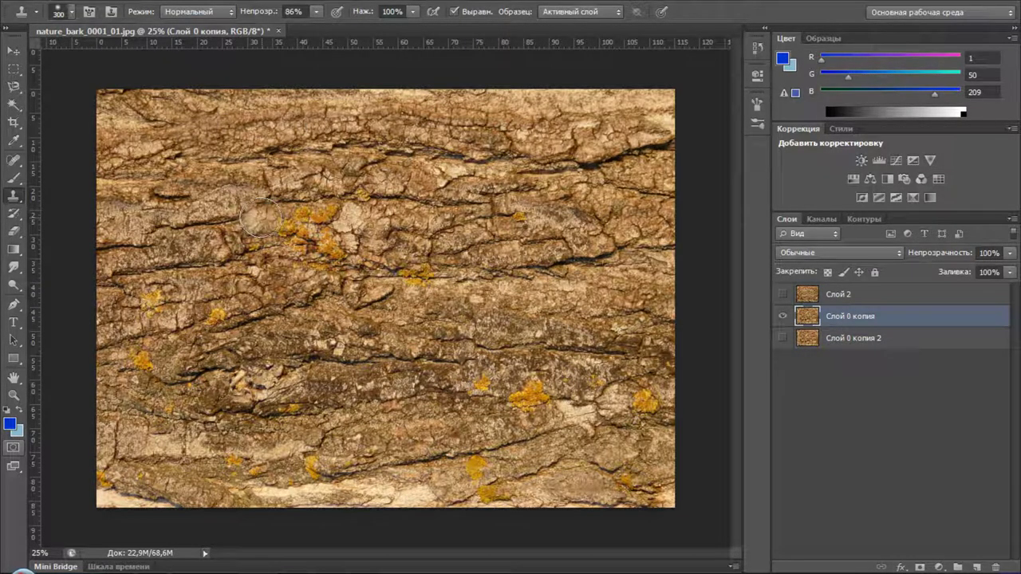
drag(203, 137, 237, 178)
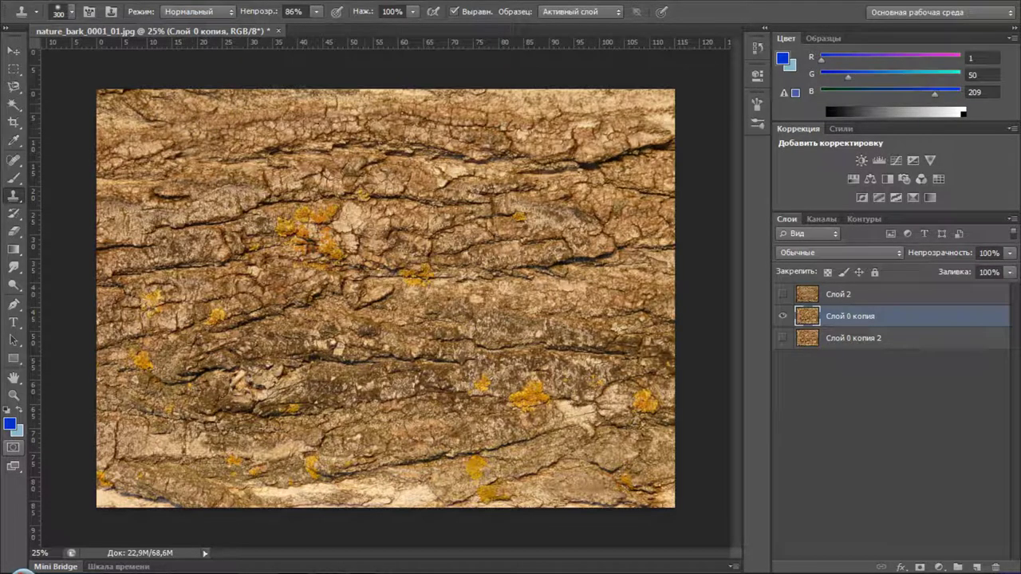
click(517, 219)
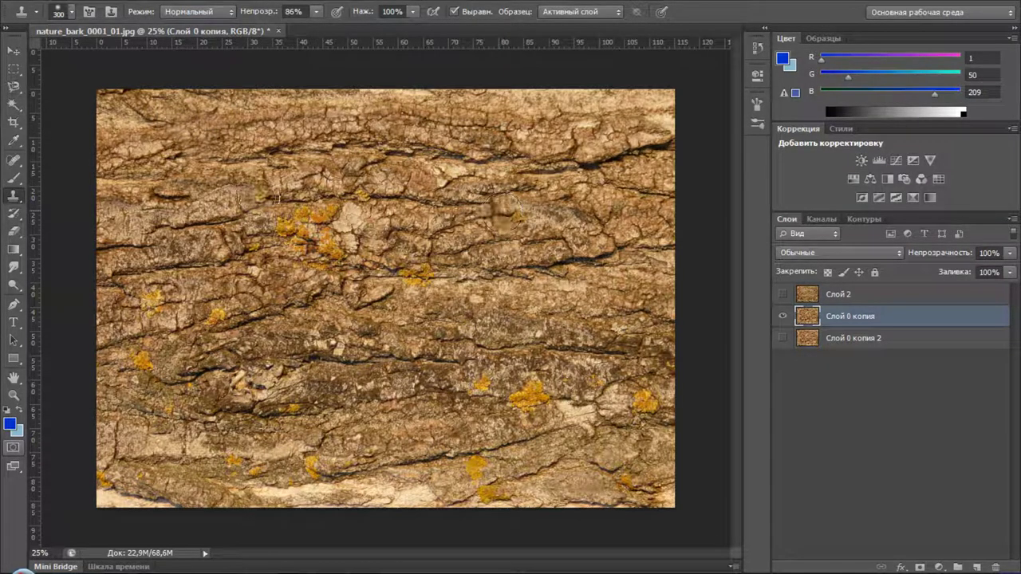
click(508, 241)
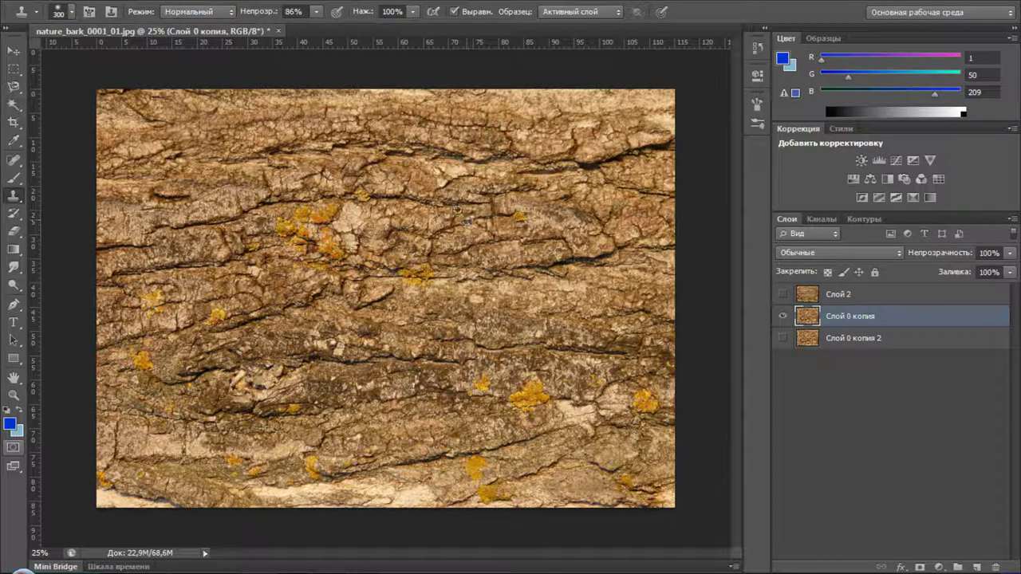
drag(449, 204, 489, 209)
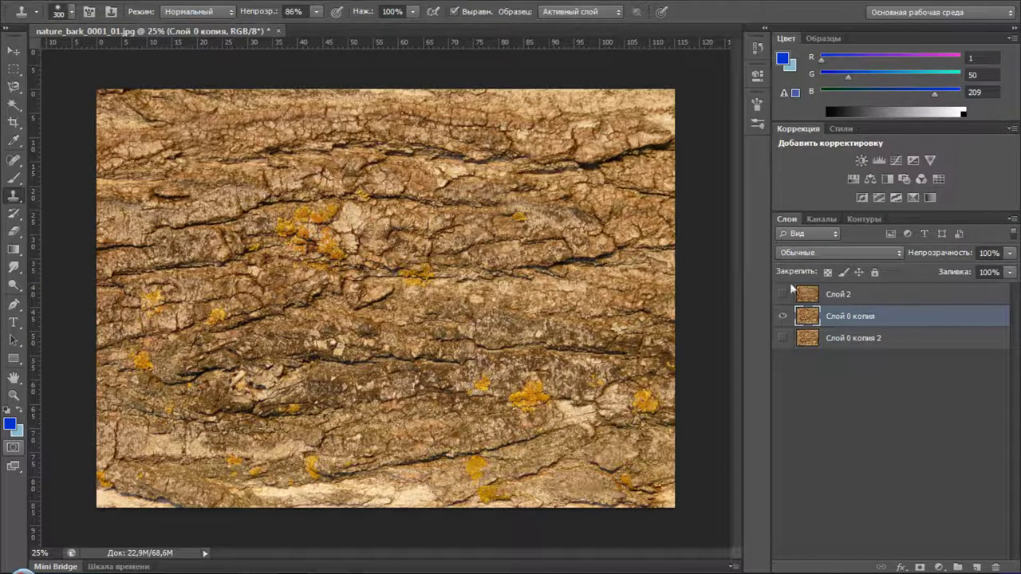
Show Слой 2 instead of Слой 0 копия and clone bark over the seam along its top edge.
click(838, 295)
click(782, 294)
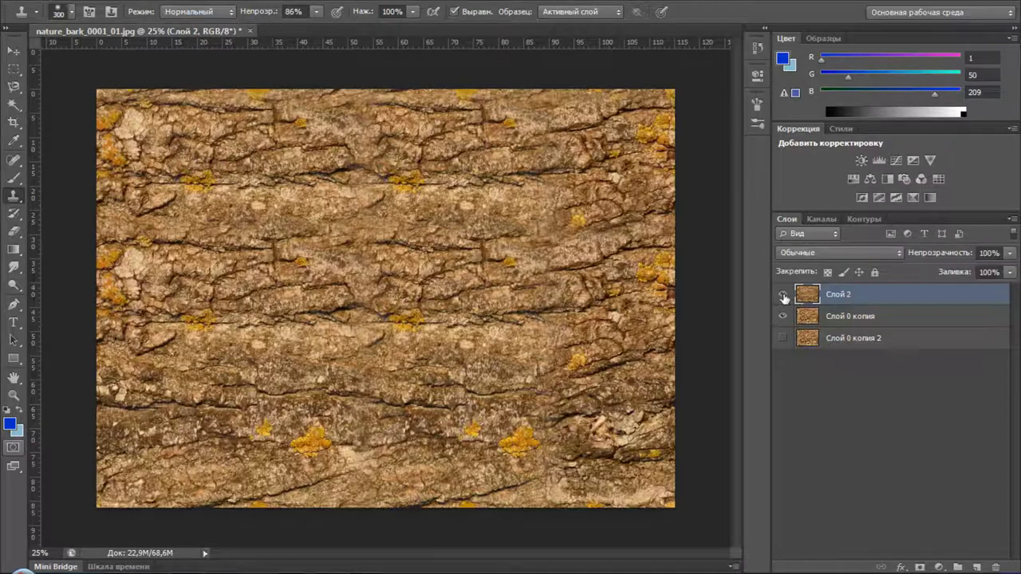
click(782, 316)
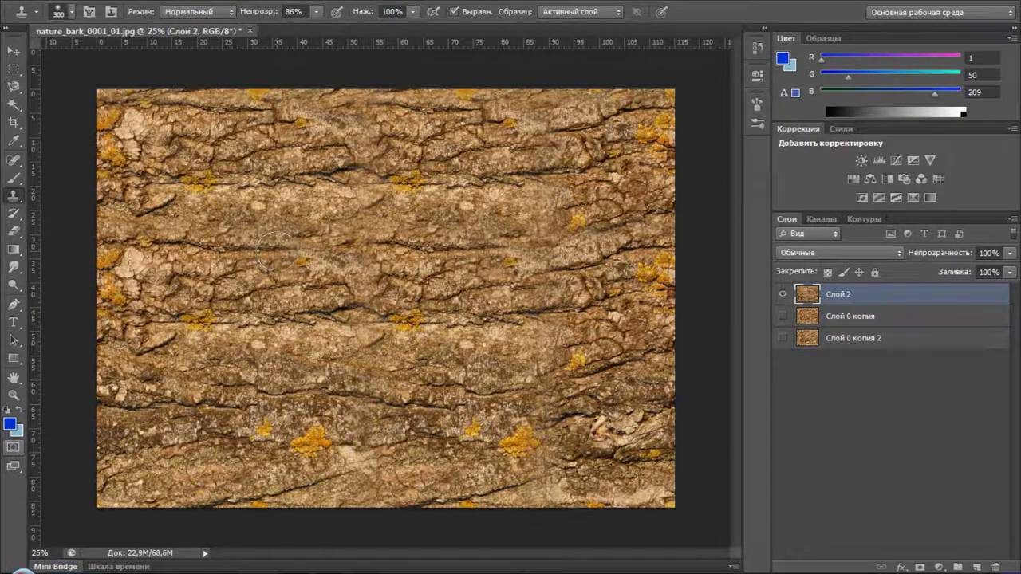
drag(263, 139, 280, 113)
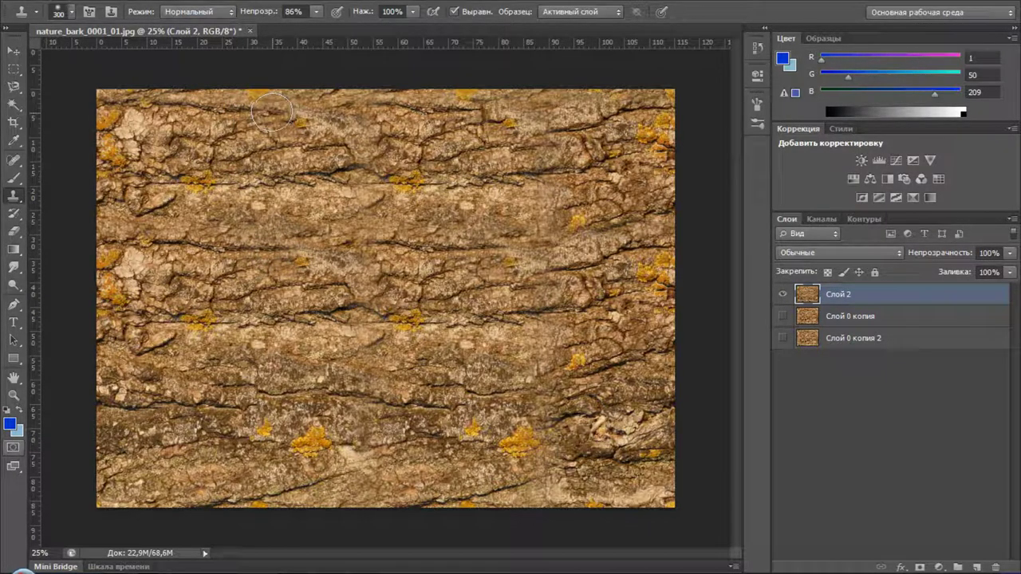
alt+click(448, 114)
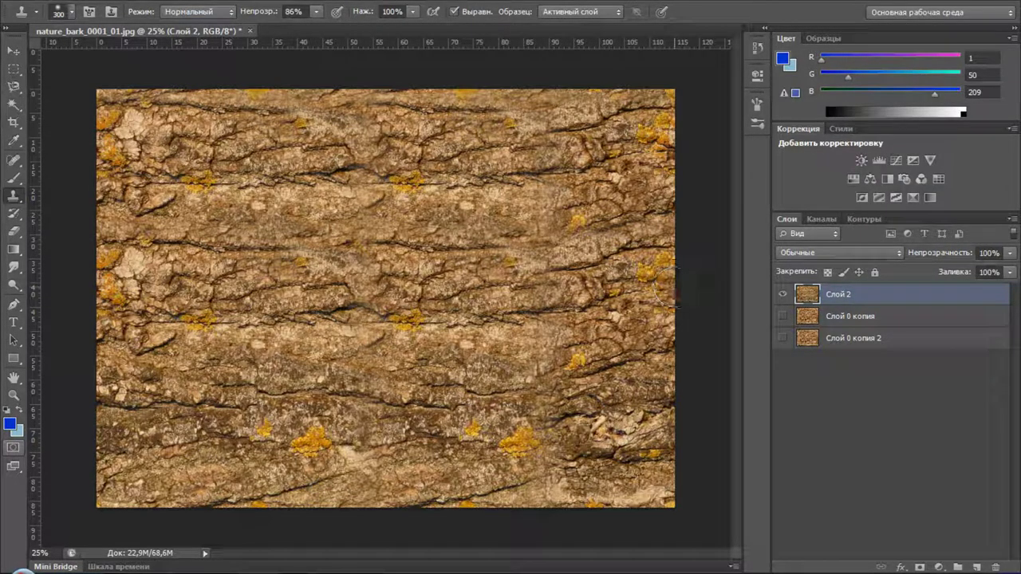
click(351, 0)
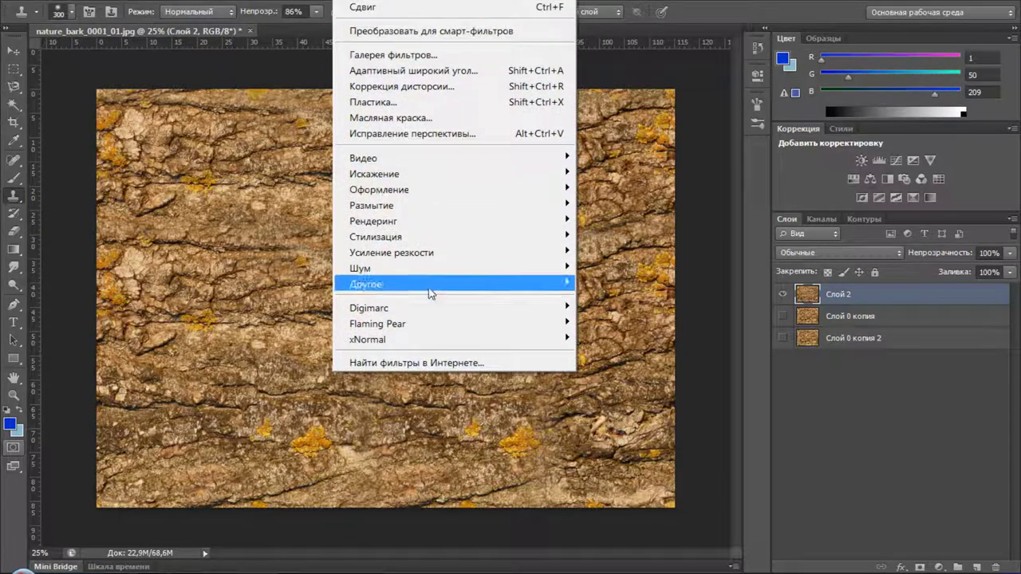
mouse_move(367, 284)
click(277, 332)
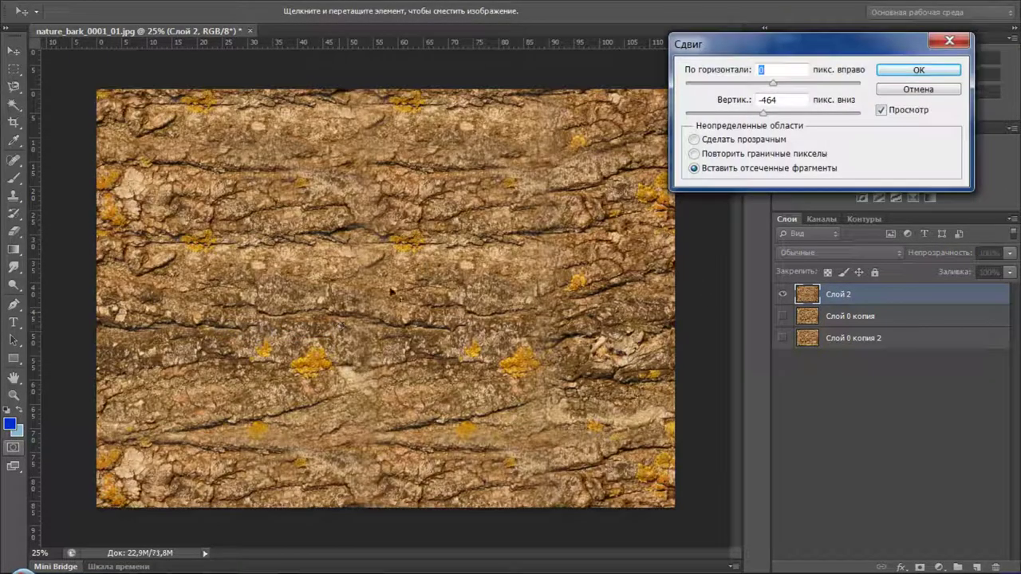
click(782, 101)
double_click(782, 101)
text(0)
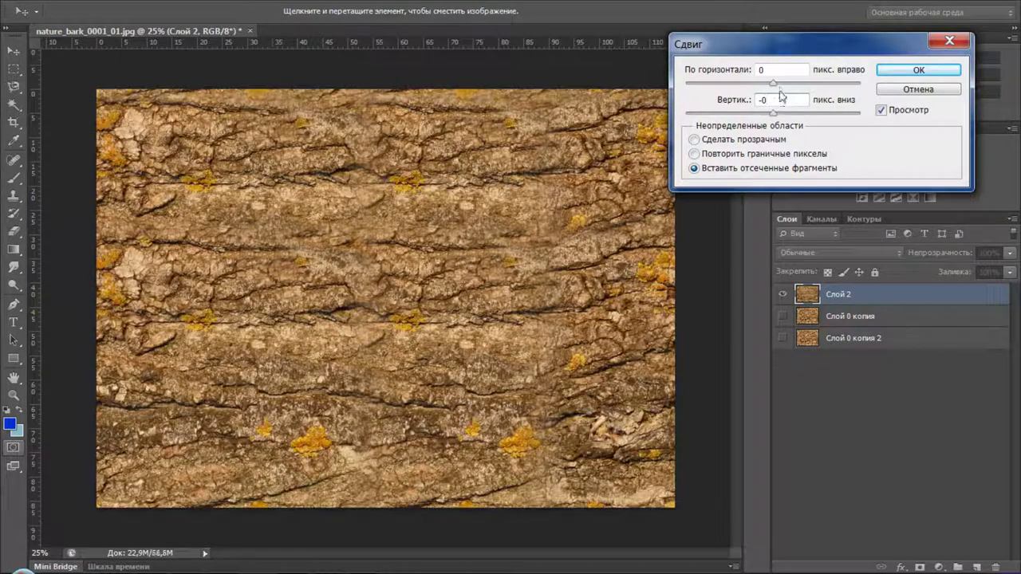
drag(774, 84, 801, 84)
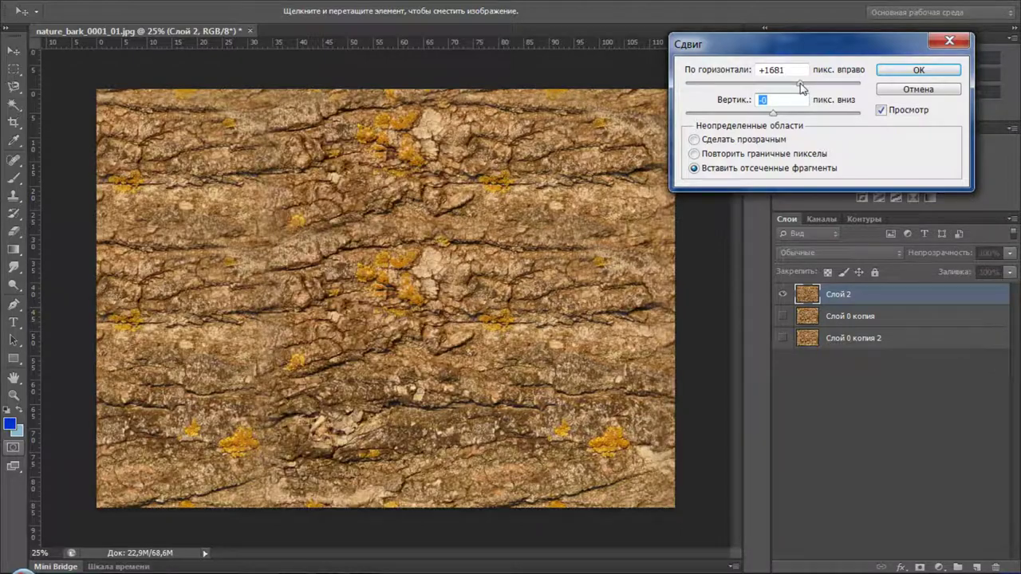
drag(800, 83, 835, 91)
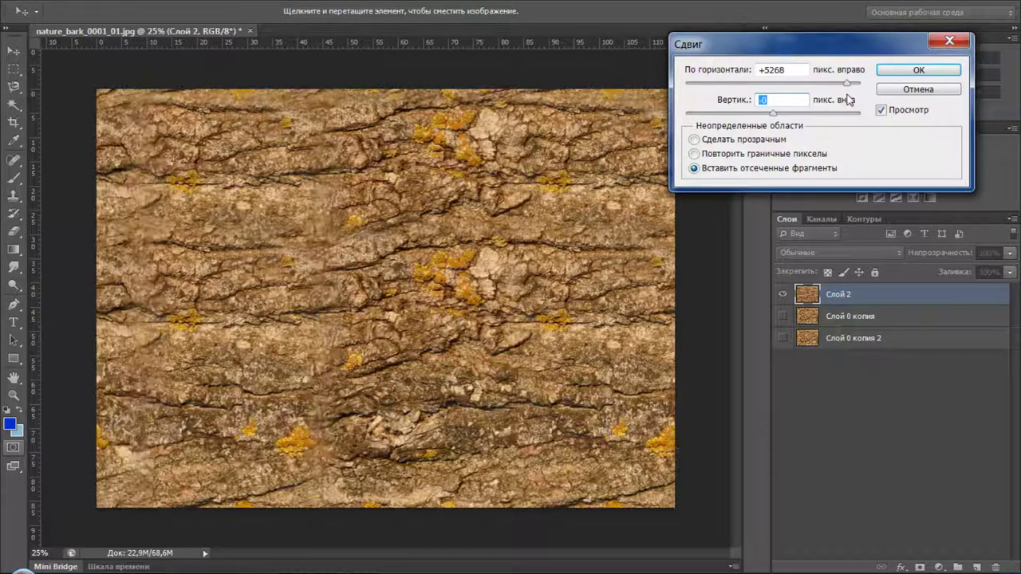
drag(835, 94, 797, 98)
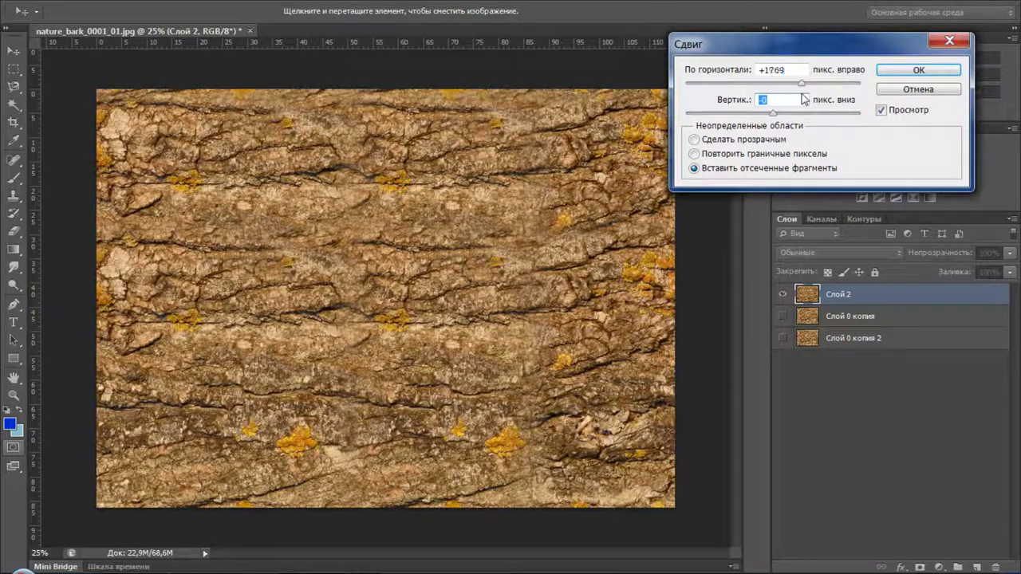
text(0)
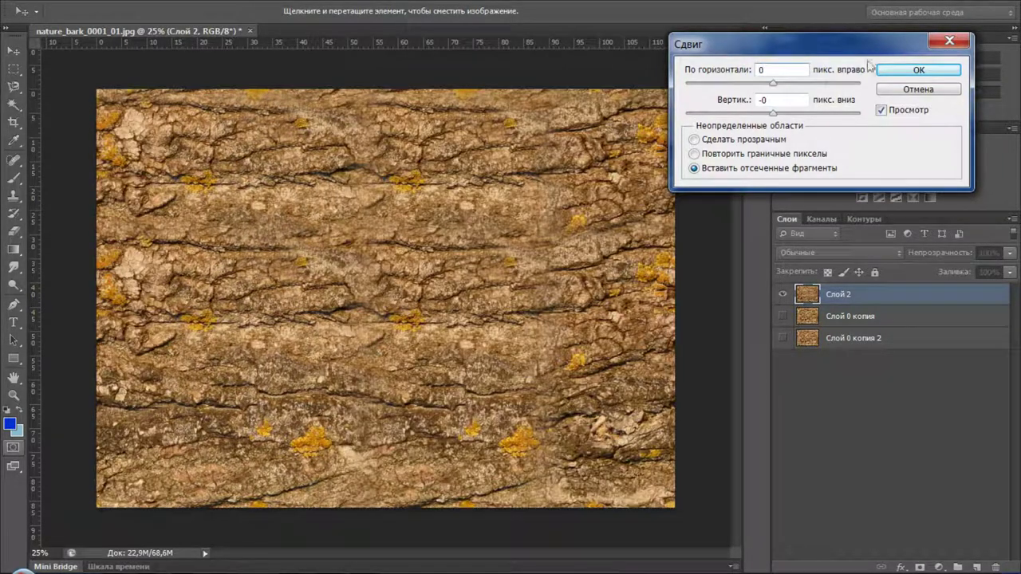
click(914, 68)
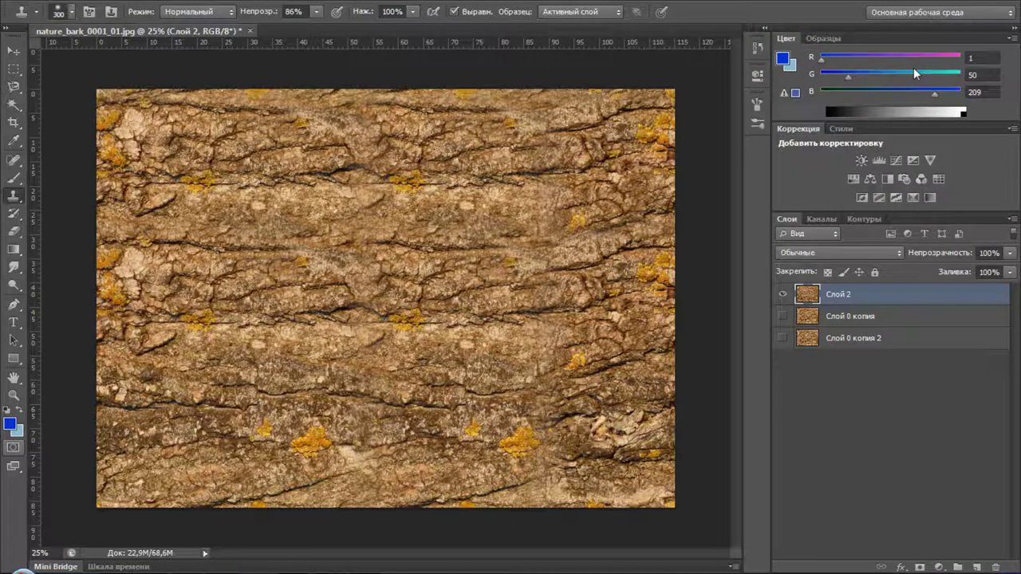